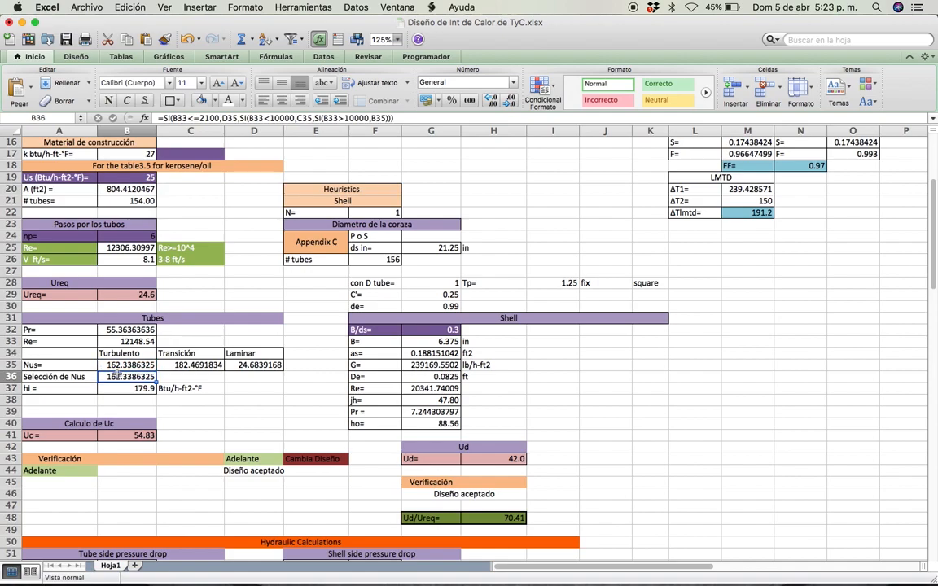
Examine the turbulent Nusselt and hi formulas on the tube side, and the tube diameter, pitch, layout and C' inputs for the shell
left_click(128, 367)
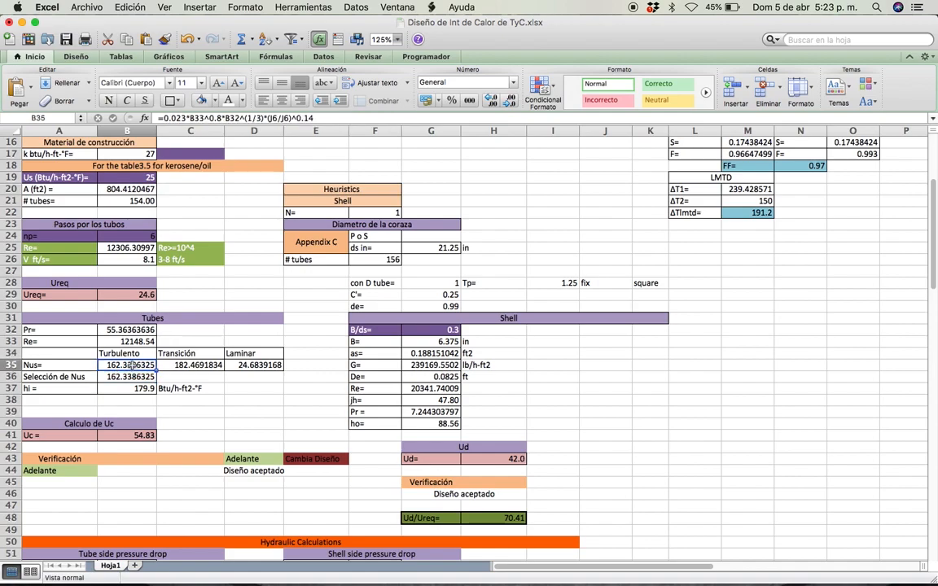
left_click(129, 389)
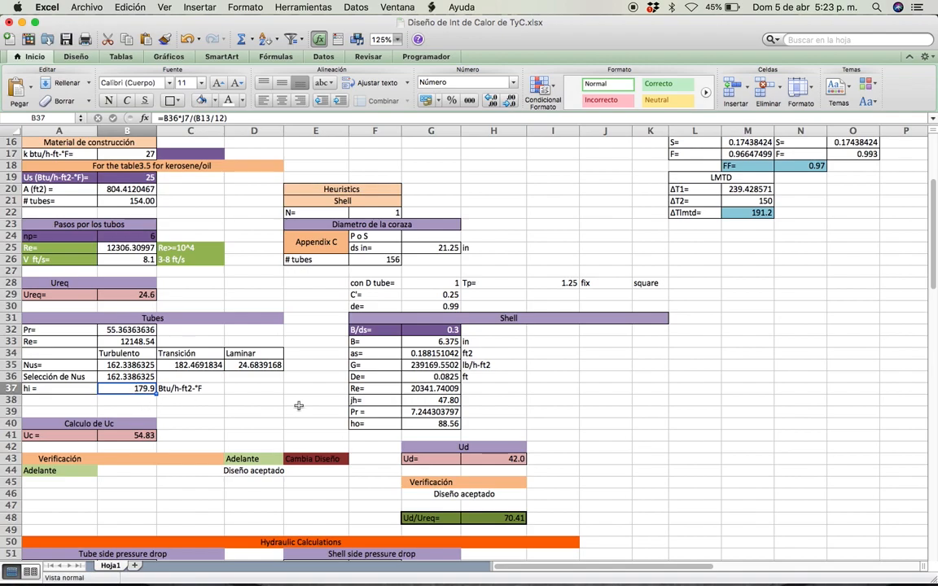
left_click(432, 285)
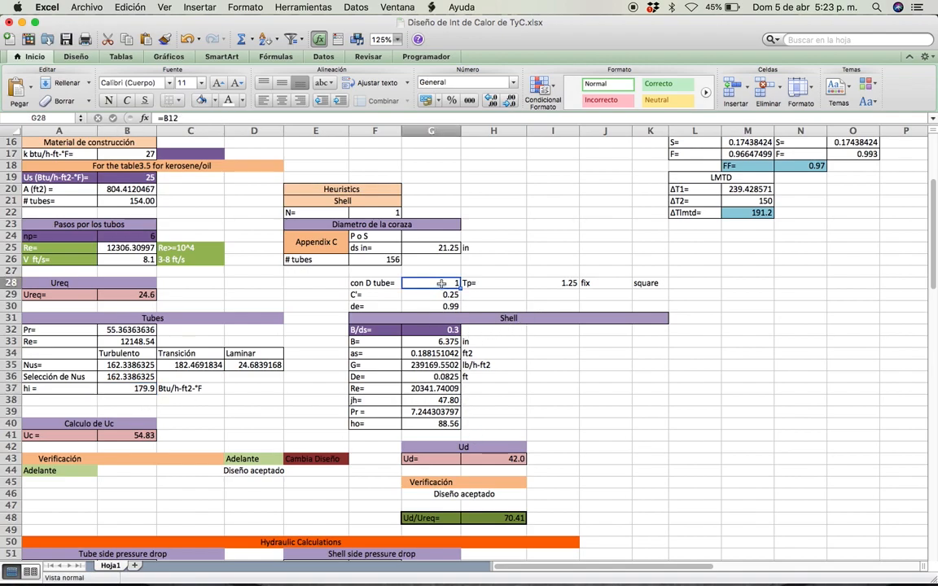
left_click(562, 283)
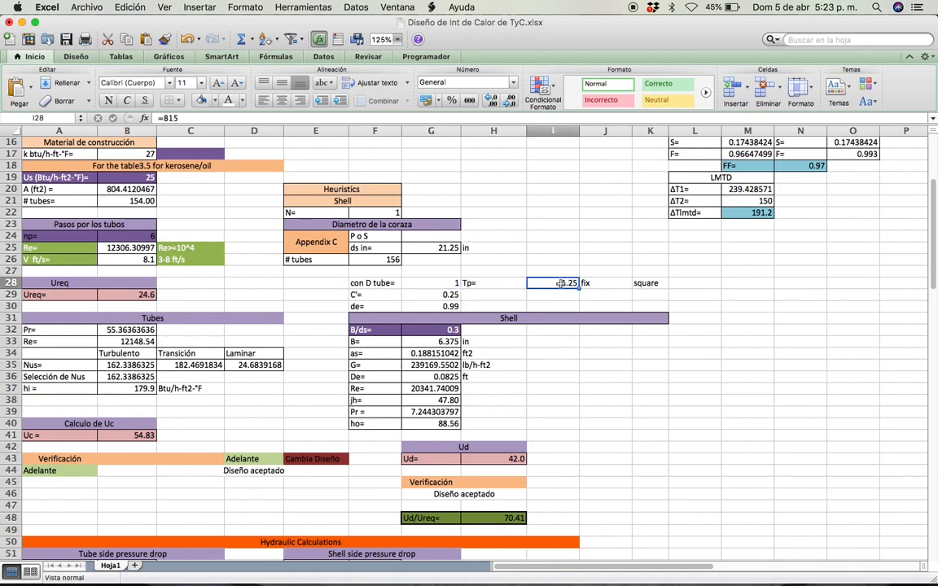
key("Right")
key("Right")
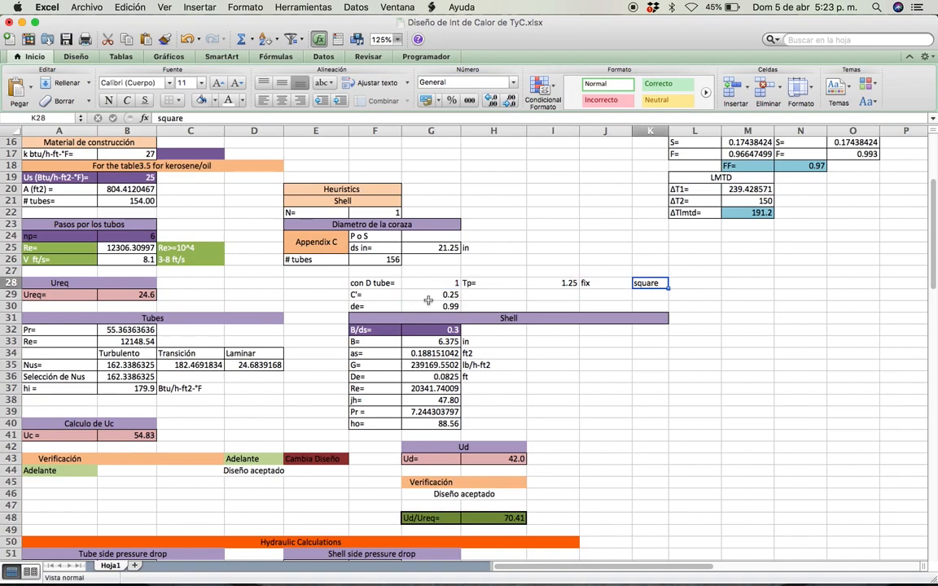
left_click(409, 296)
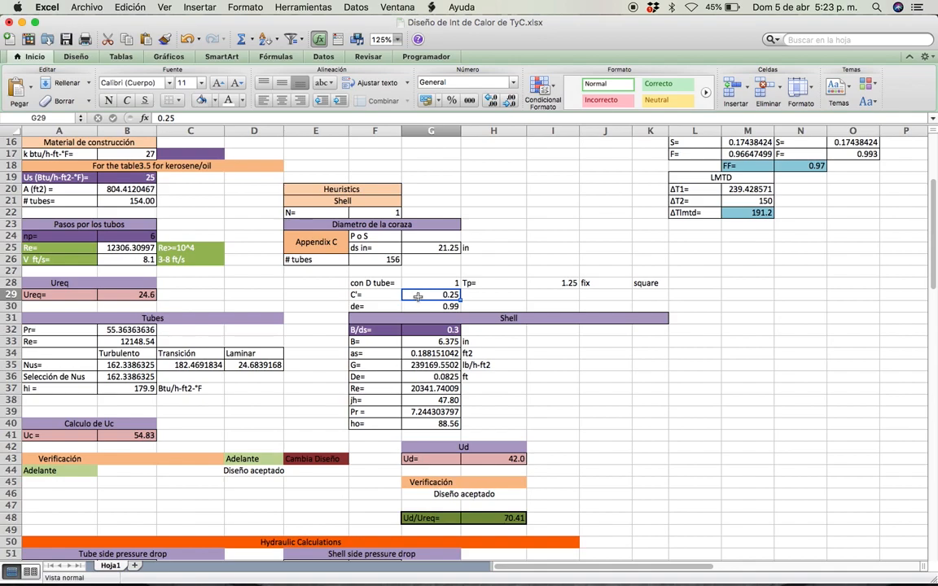
Switch to the PowerPoint slide show and look back through the slides preceding the clean overall coefficient equation
key("super+Tab")
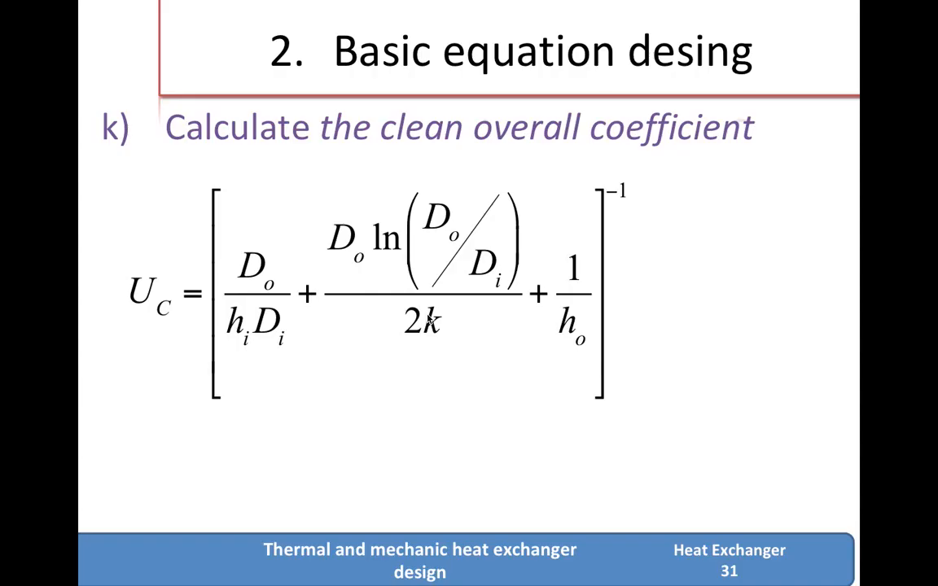
key("Left")
key("Left")
key("Left")
key("Right")
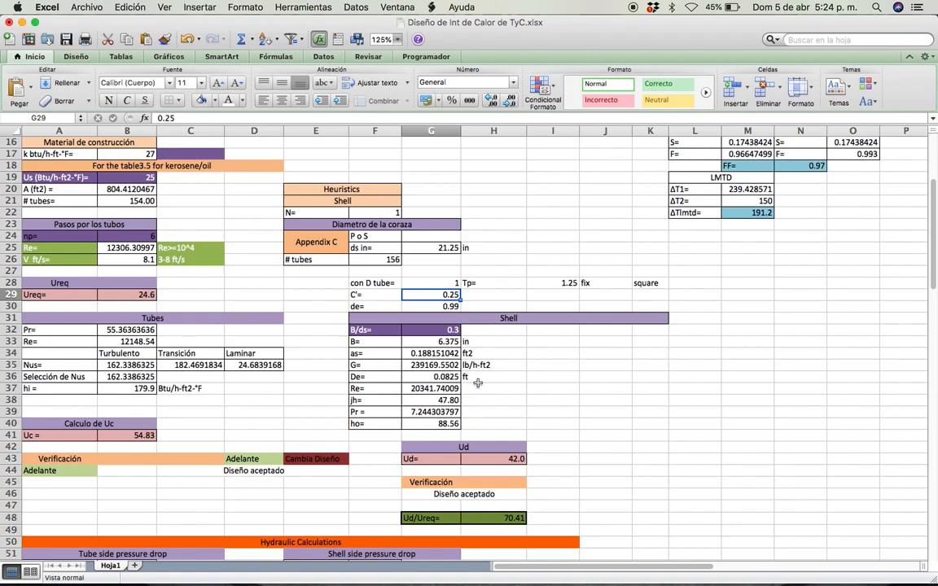
Back in the Excel workbook, inspect the shell-side B/ds, B and ho cells, and the Uc formula with its verification
left_click(436, 332)
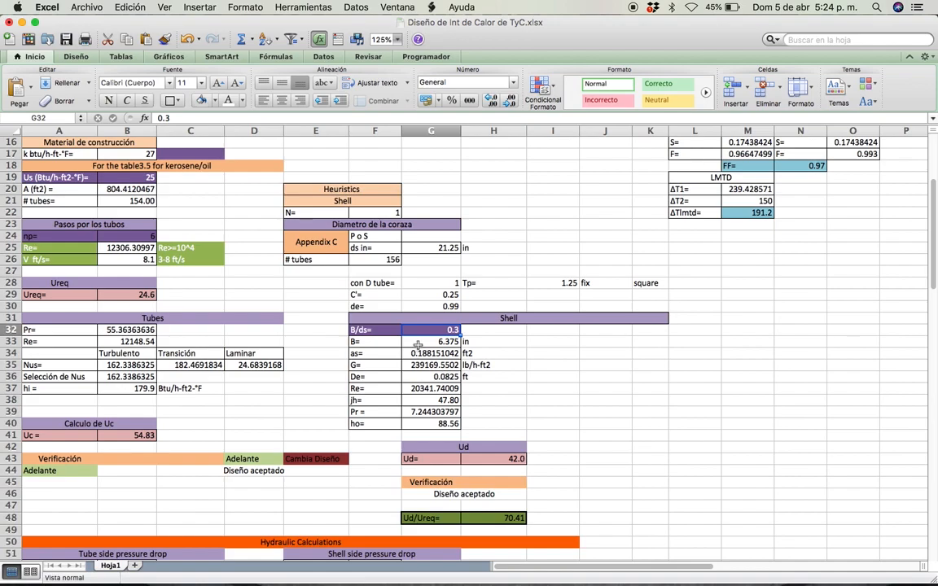
key("Down")
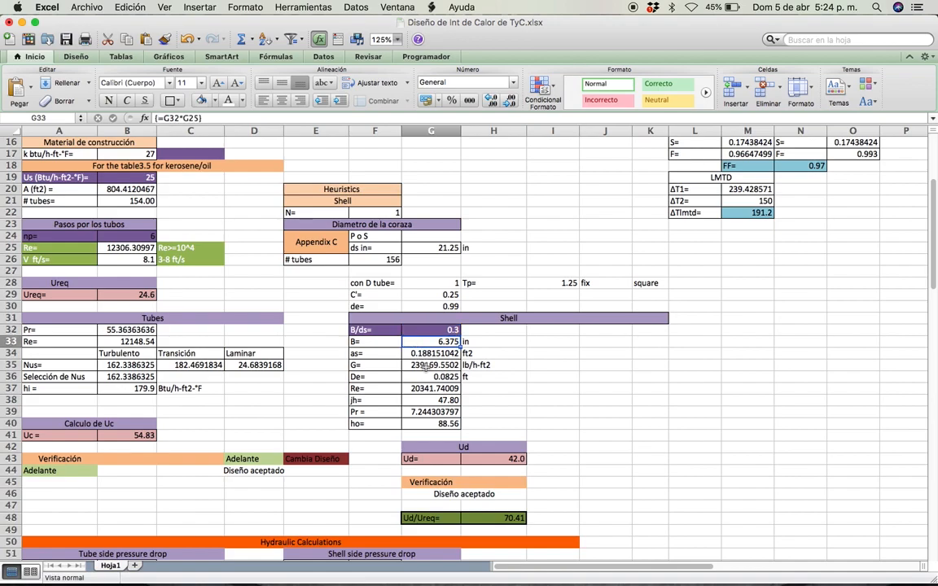
left_click(431, 424)
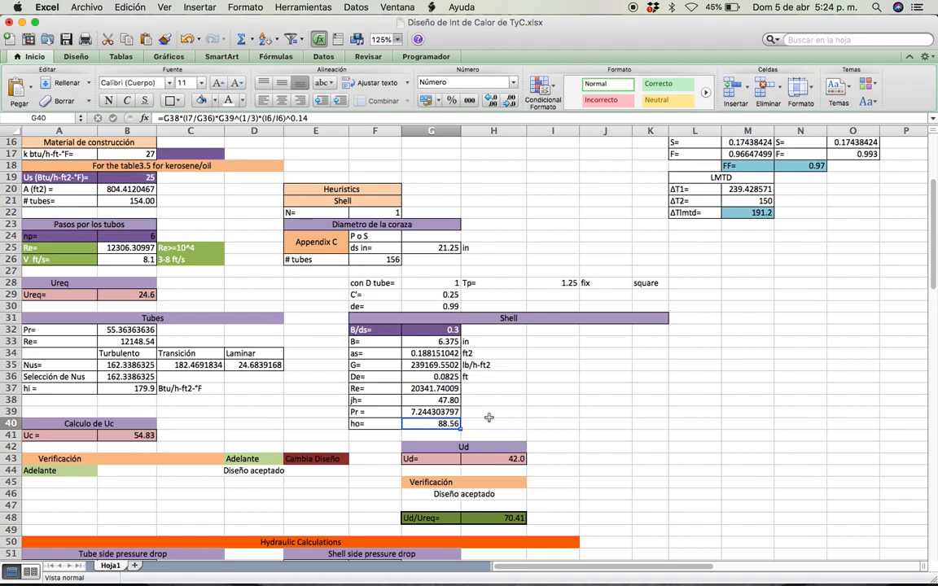
left_click(144, 436)
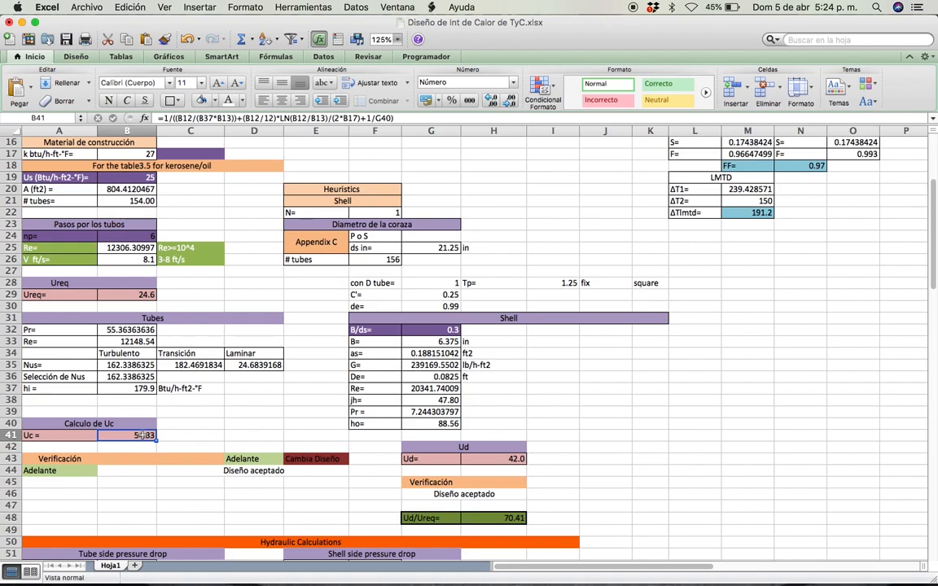
scroll(143, 436, "down", 1)
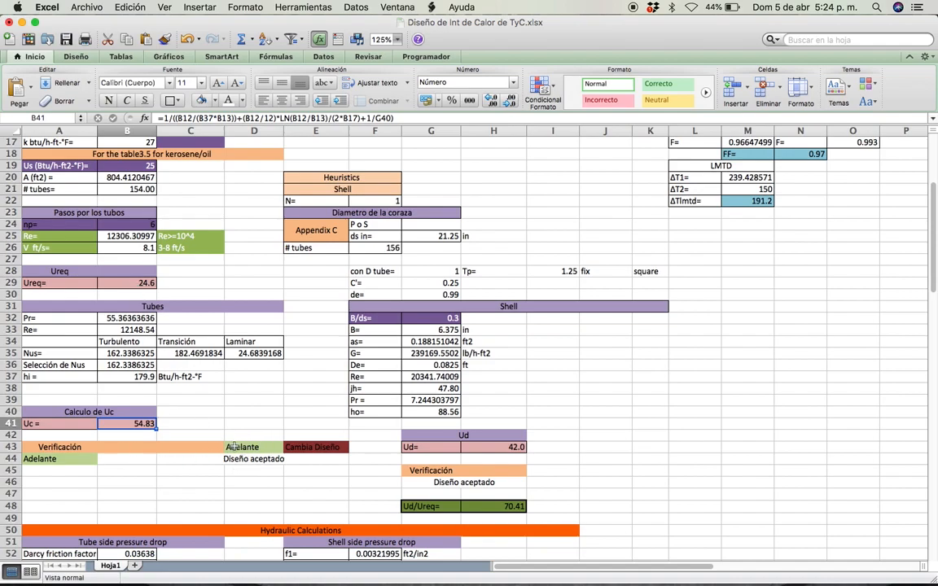
left_click(262, 459)
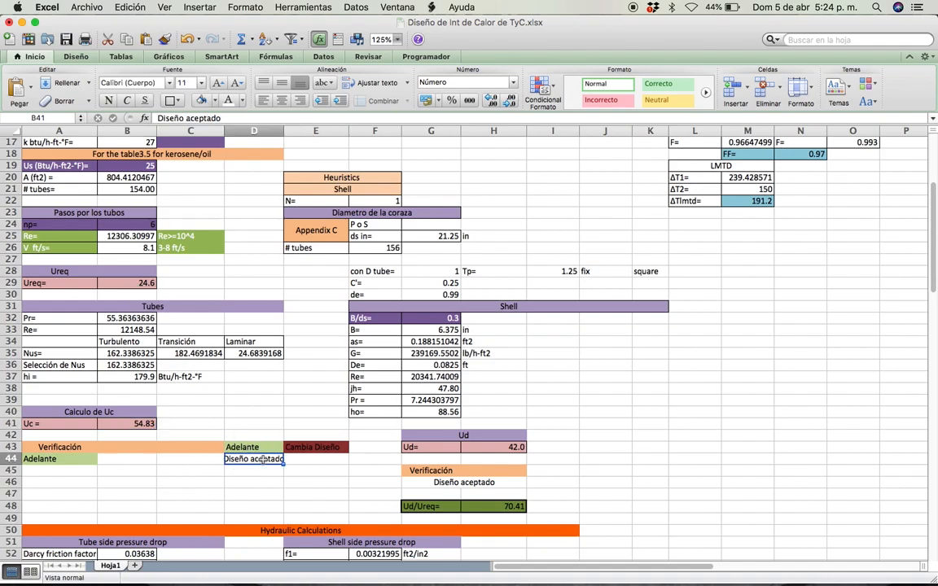
left_click(249, 479)
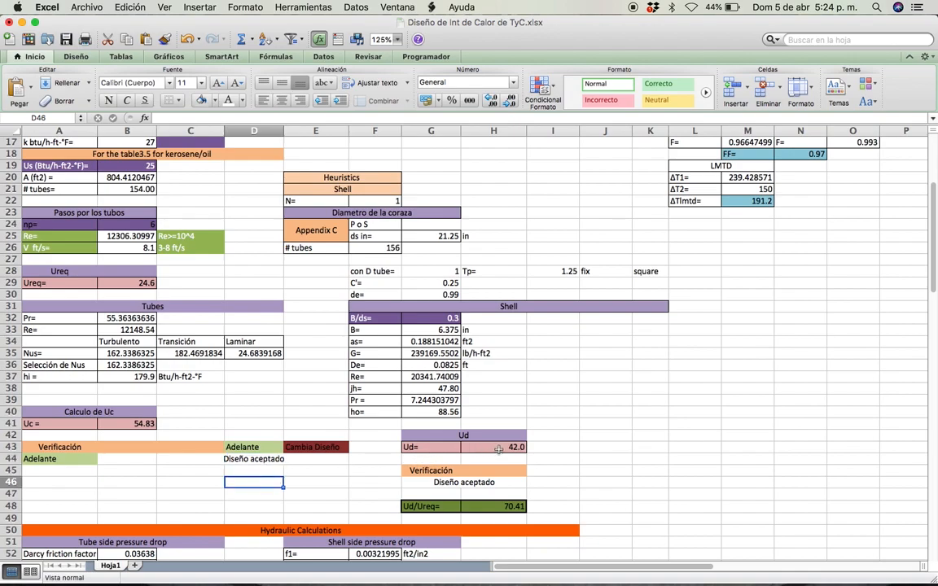
Open the Ud formula in H43 to trace its referenced cells up to the fouling factors Rdi and Rdo, and leave it unedited
double_click(500, 449)
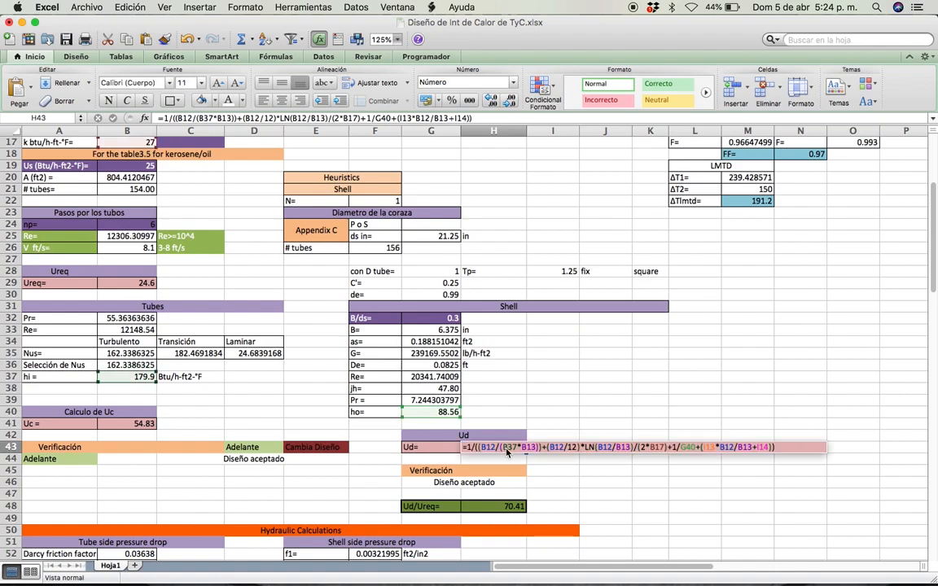
scroll(507, 452, "up", 5)
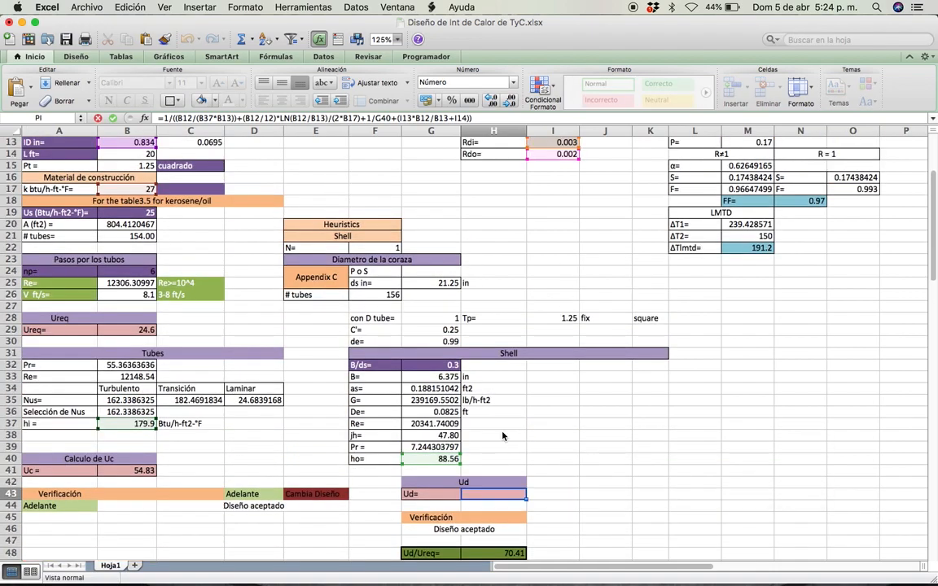
scroll(562, 222, "up", 4)
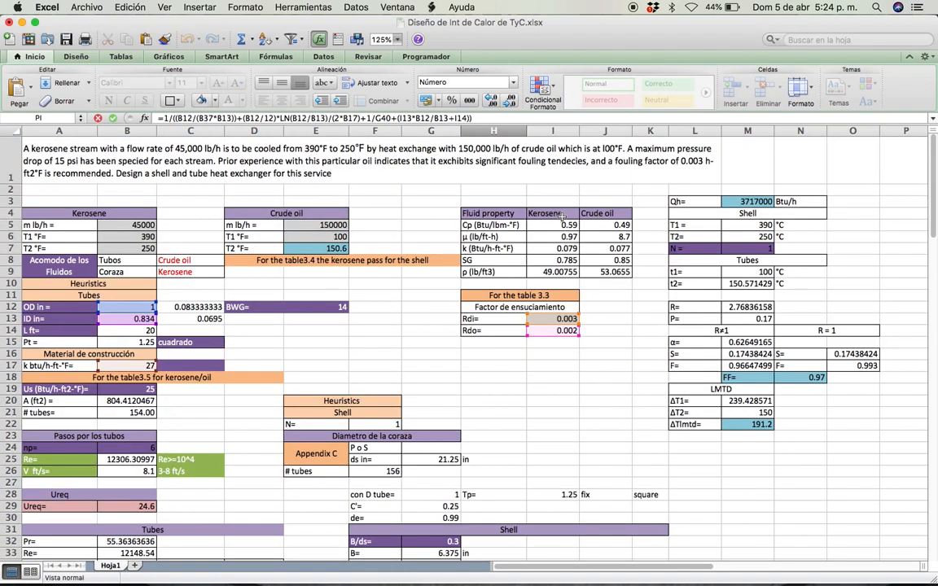
scroll(562, 244, "down", 4)
key("Escape")
scroll(521, 351, "down", 3)
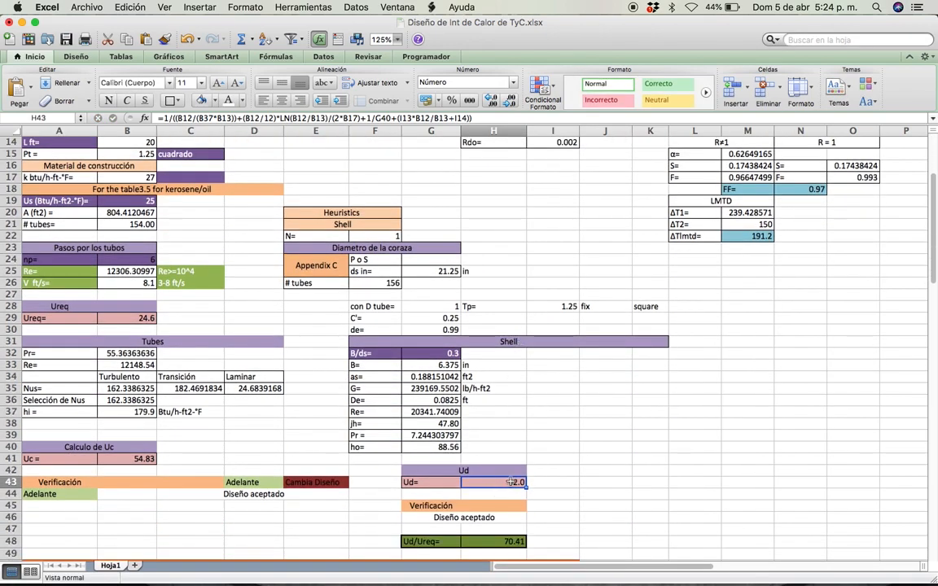
Switch to the PowerPoint slide show and find the fouling factors slide with the RD and UD equations
key("super+Tab")
key("Right")
key("Right")
key("Right")
key("Right")
key("Right")
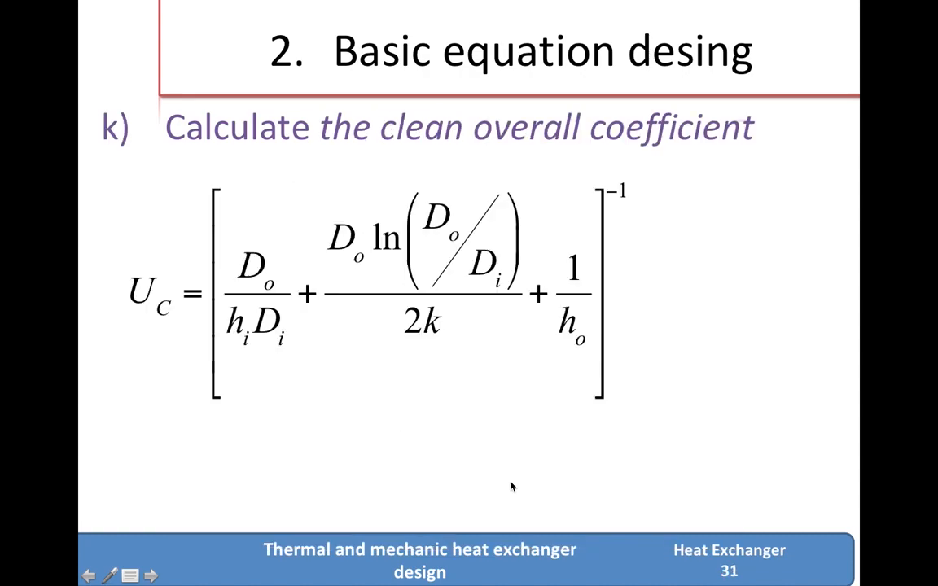
key("Right")
key("Right")
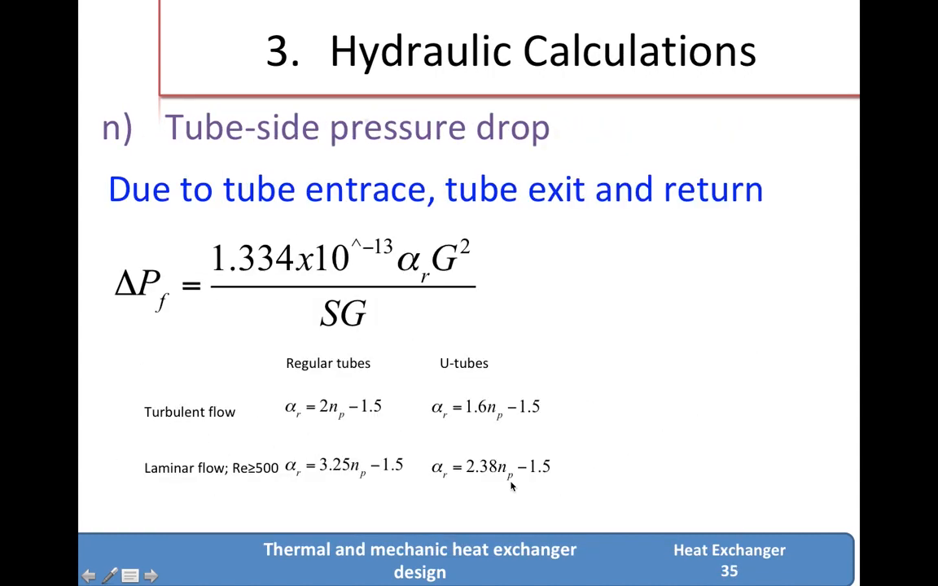
key("Left")
key("Left")
key("Left")
key("Left")
key("Left")
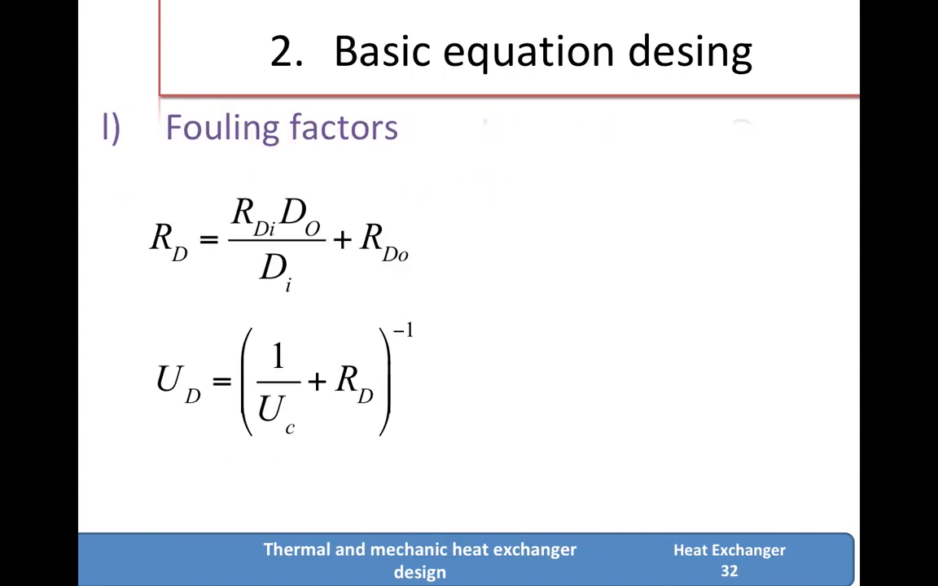
key("Right")
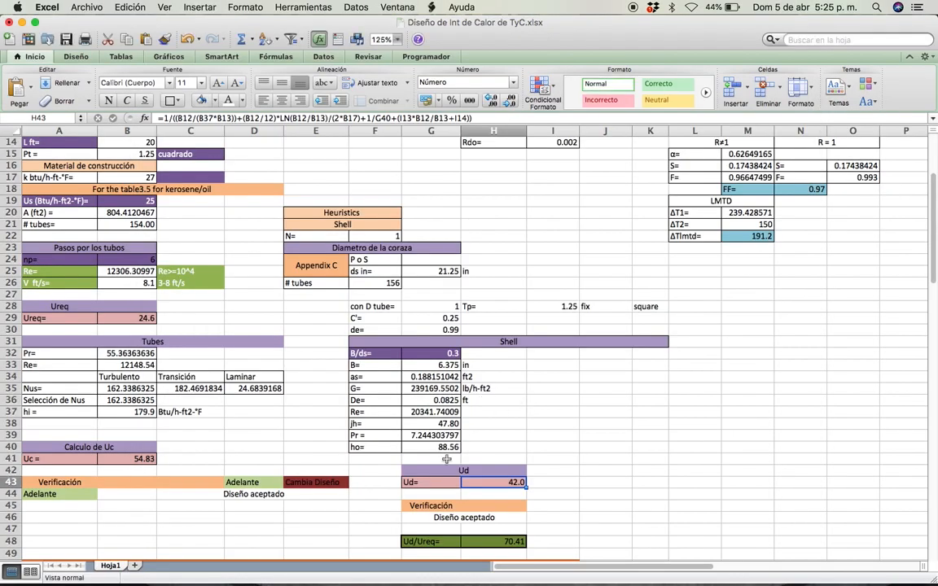
Compare the over-surface and over-design equations on the slides with the Ud/Ureq formula in cell H48 of the workbook
scroll(446, 461, "down", 2)
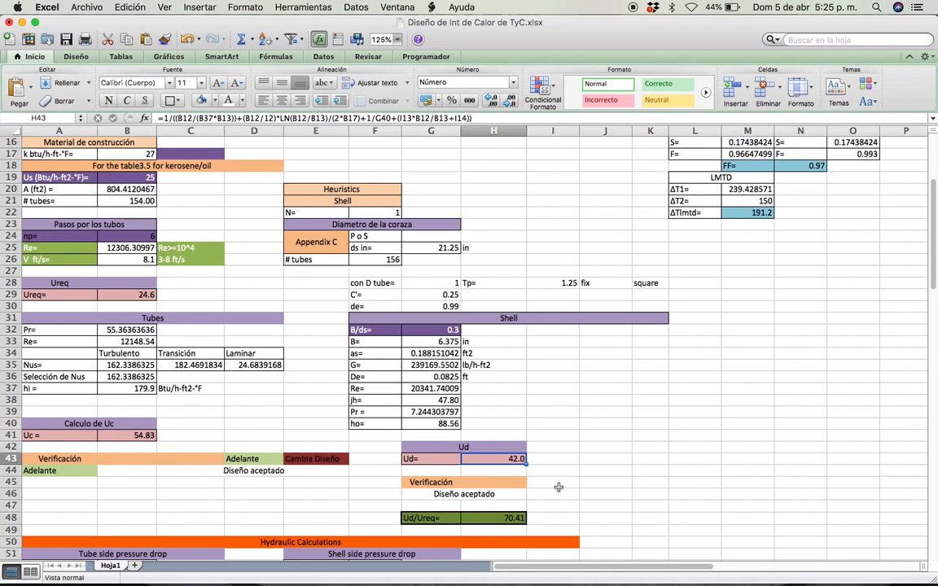
scroll(559, 487, "down", 5)
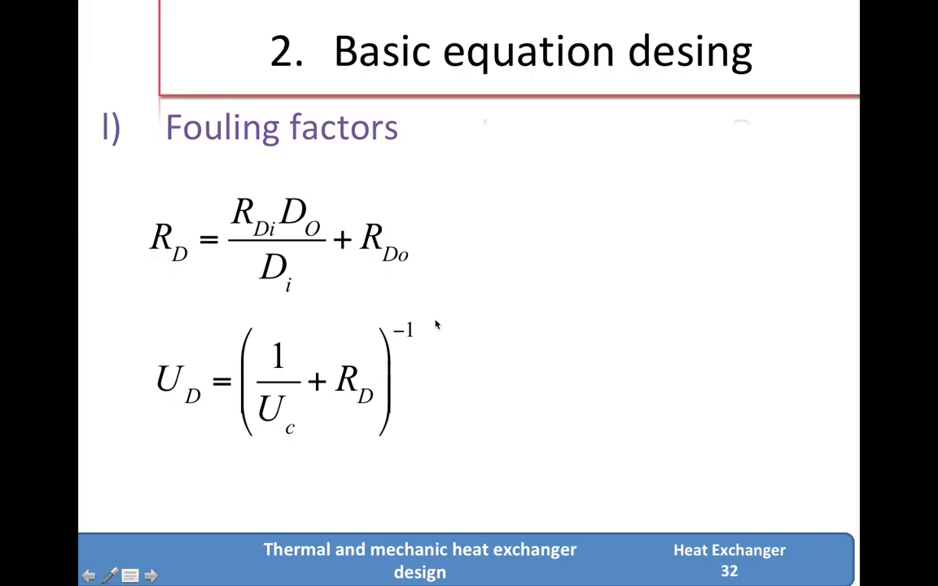
key("Right")
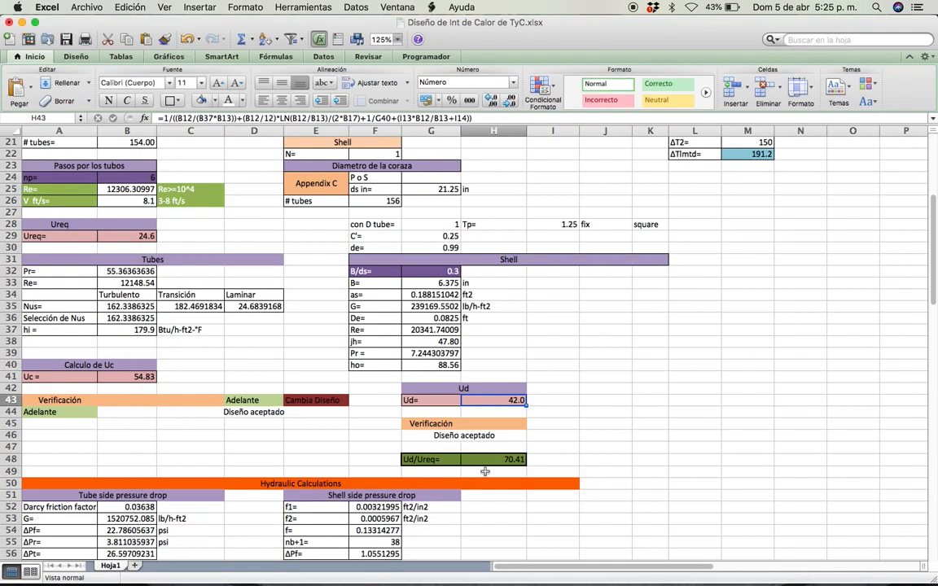
left_click(509, 461)
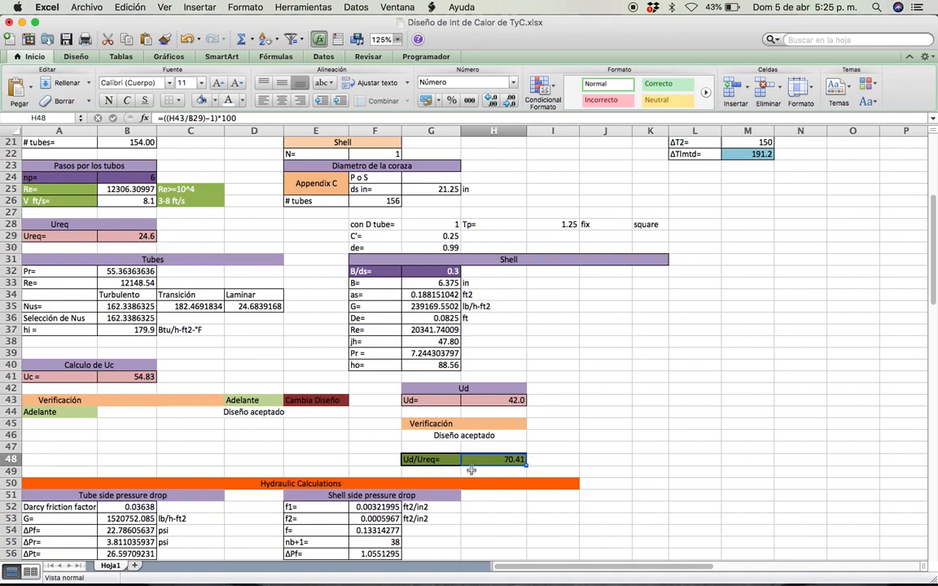
left_click(554, 453)
left_click(549, 460)
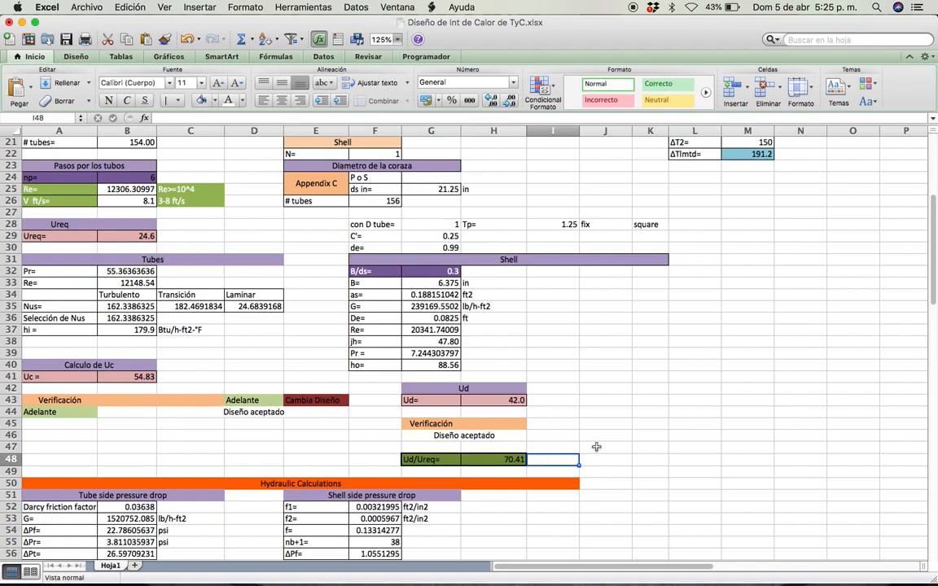
Review the hydraulic calculation slides through the initial design's conclusions, end the slide show and switch back to the Excel workbook
scroll(597, 447, "down", 4)
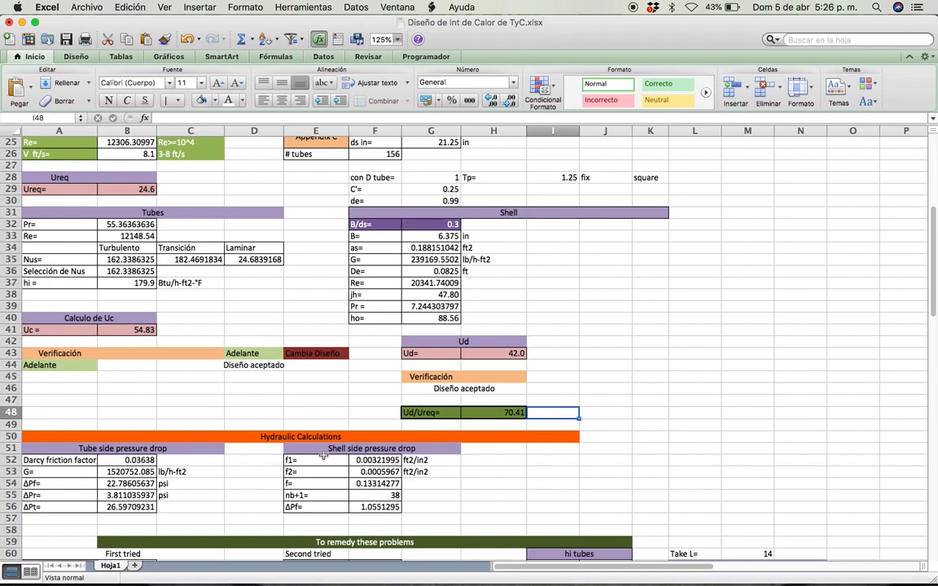
scroll(323, 456, "down", 3)
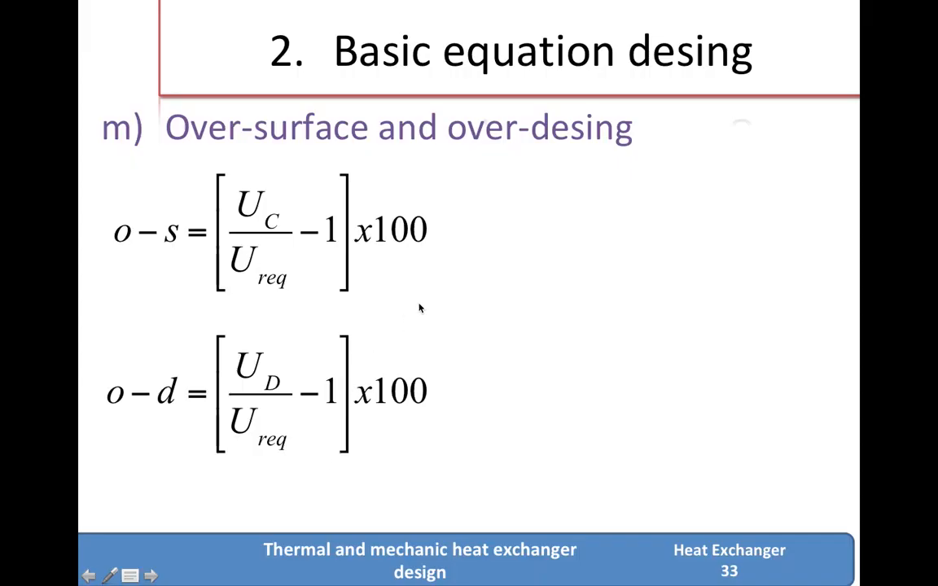
left_click(420, 308)
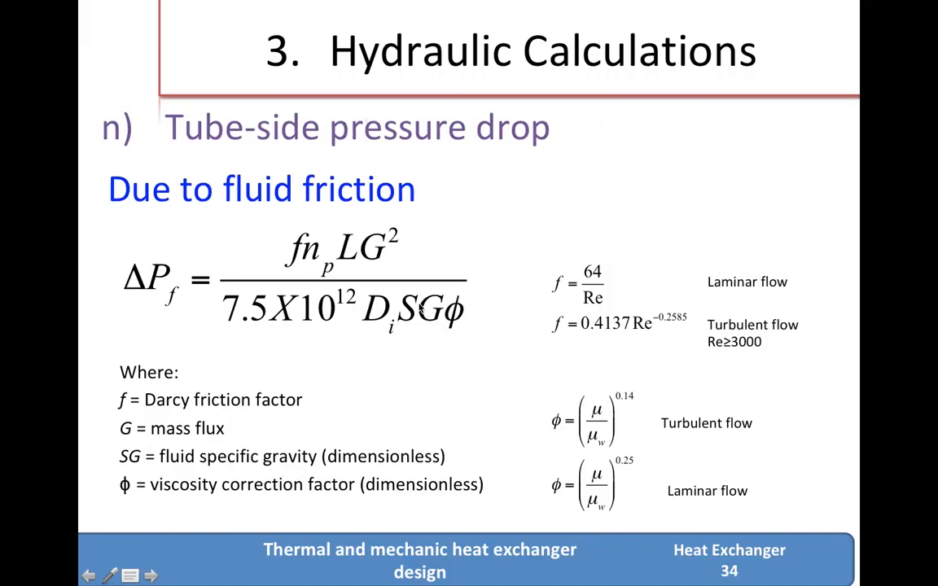
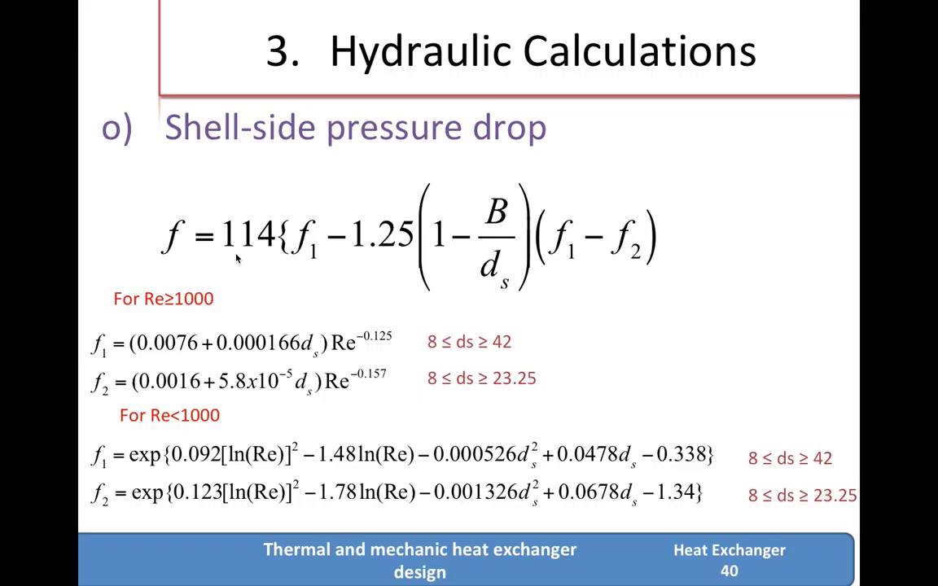
key("Right")
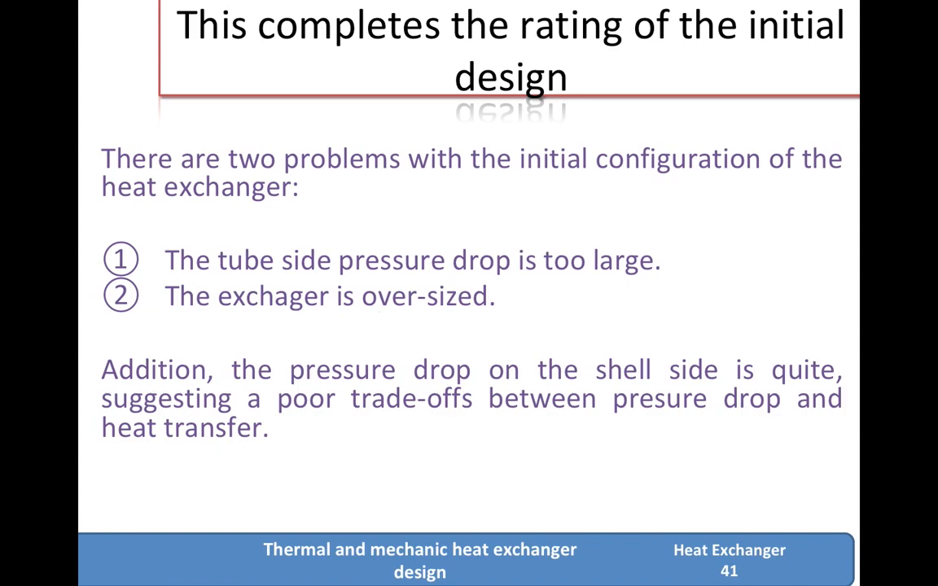
key("Escape")
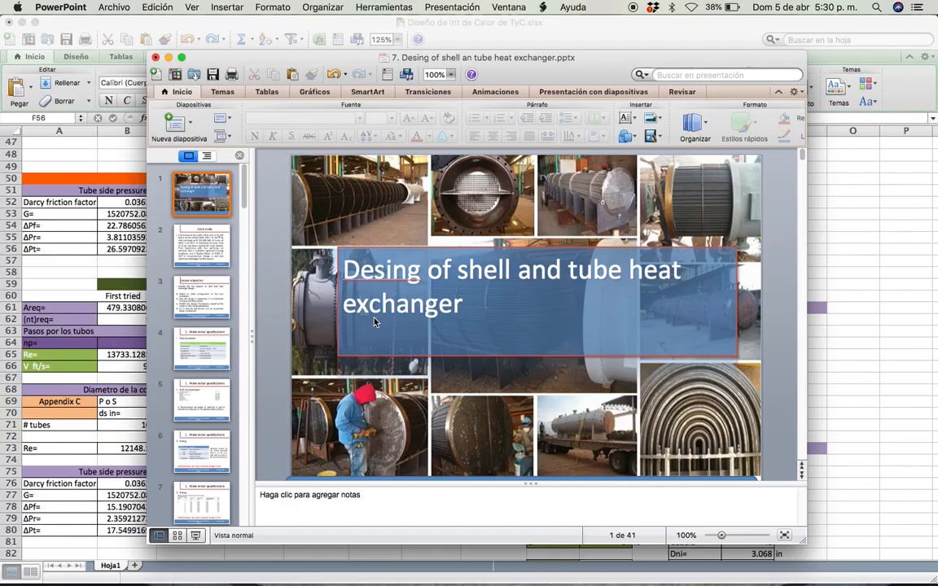
left_click(100, 370)
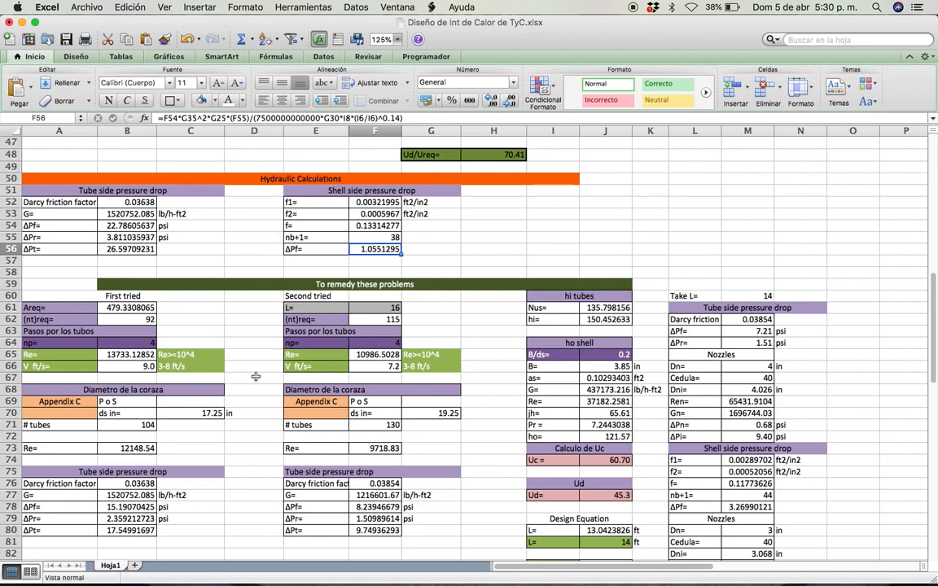
Open the first trial's Areq formula in B61 to trace its referenced cells up the sheet, and leave it unedited
scroll(287, 289, "down", 1)
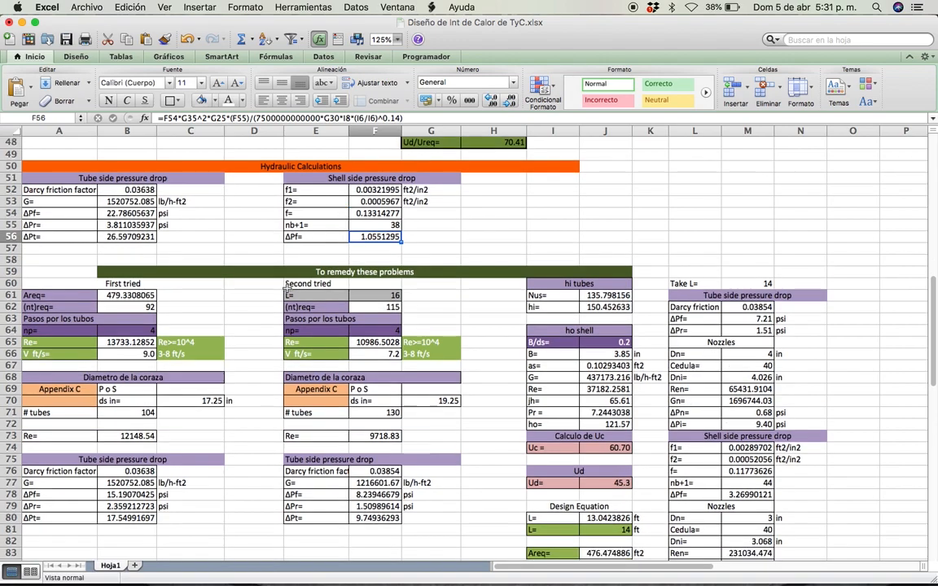
scroll(287, 289, "down", 2)
scroll(287, 289, "down", 3)
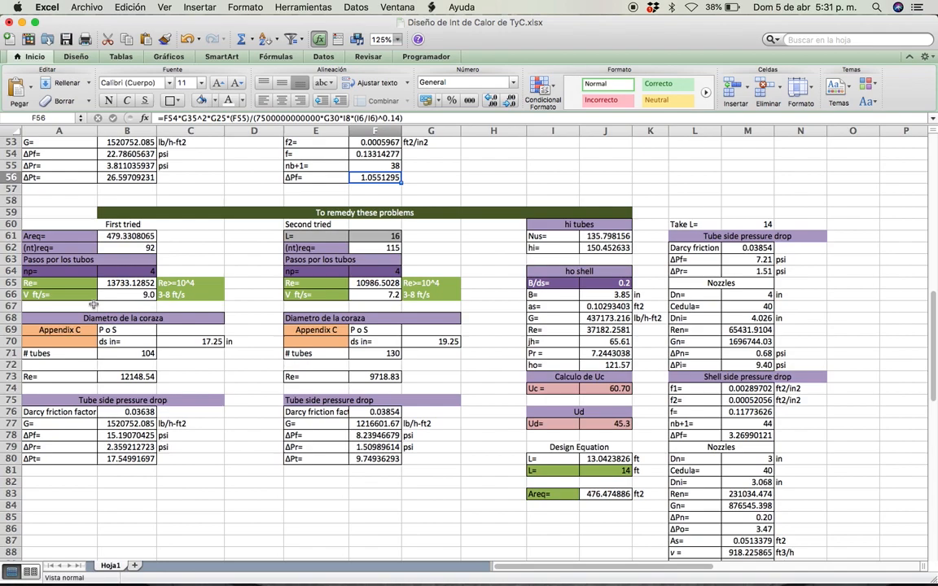
left_click(130, 236)
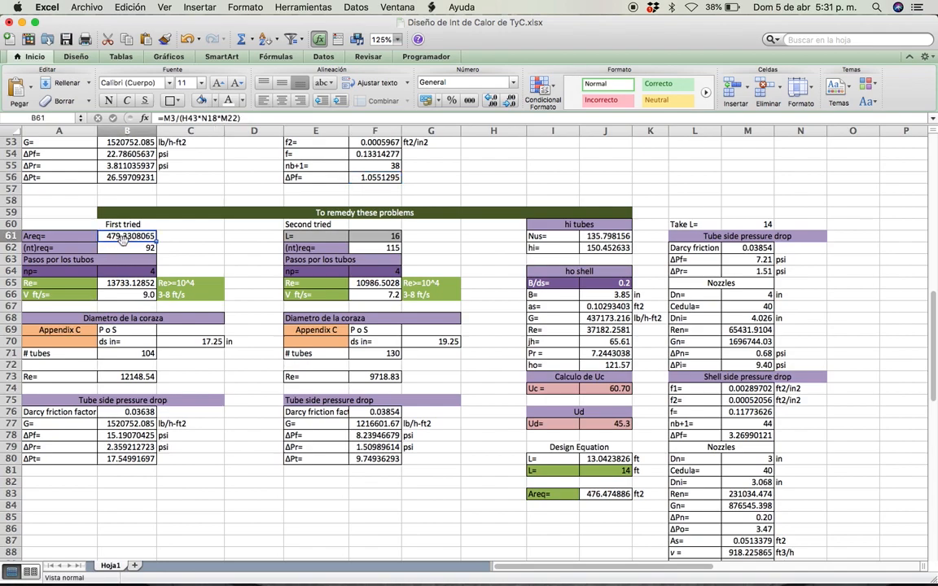
double_click(131, 236)
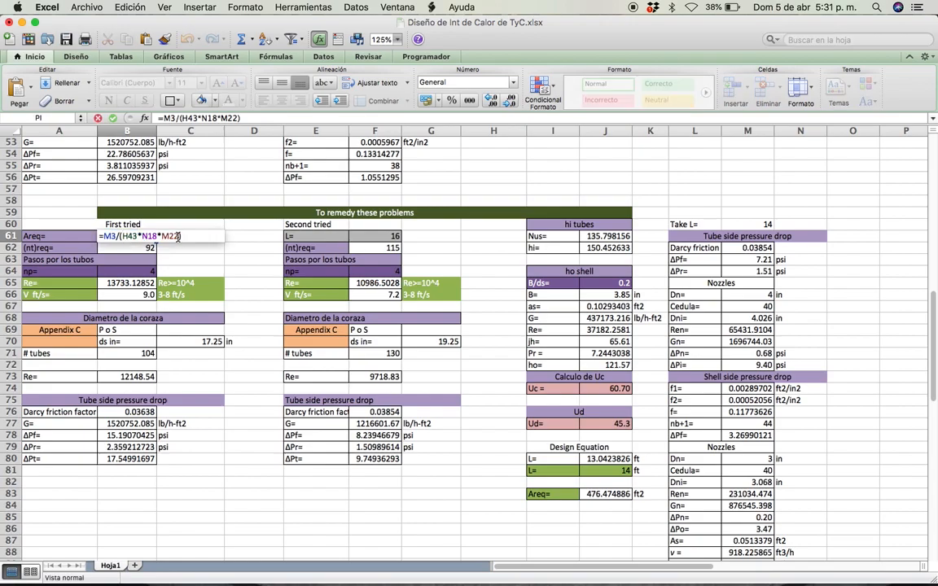
scroll(163, 309, "up", 10)
scroll(135, 352, "up", 9)
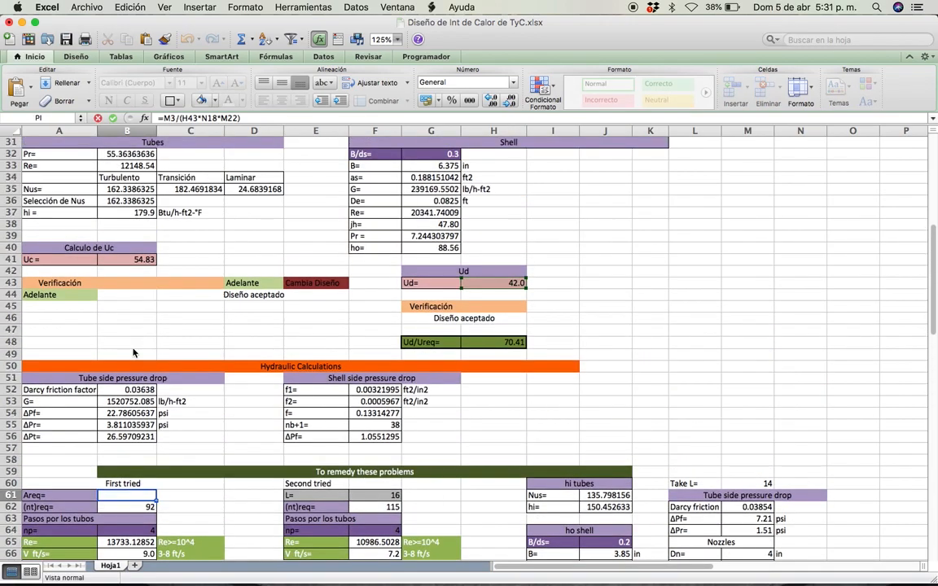
scroll(310, 358, "down", 3)
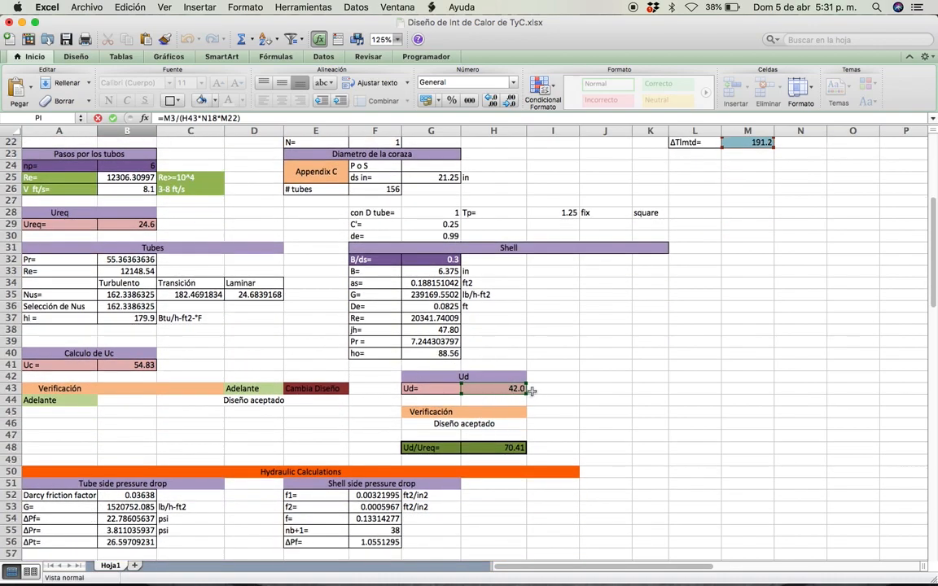
scroll(540, 391, "down", 2)
scroll(538, 396, "up", 1)
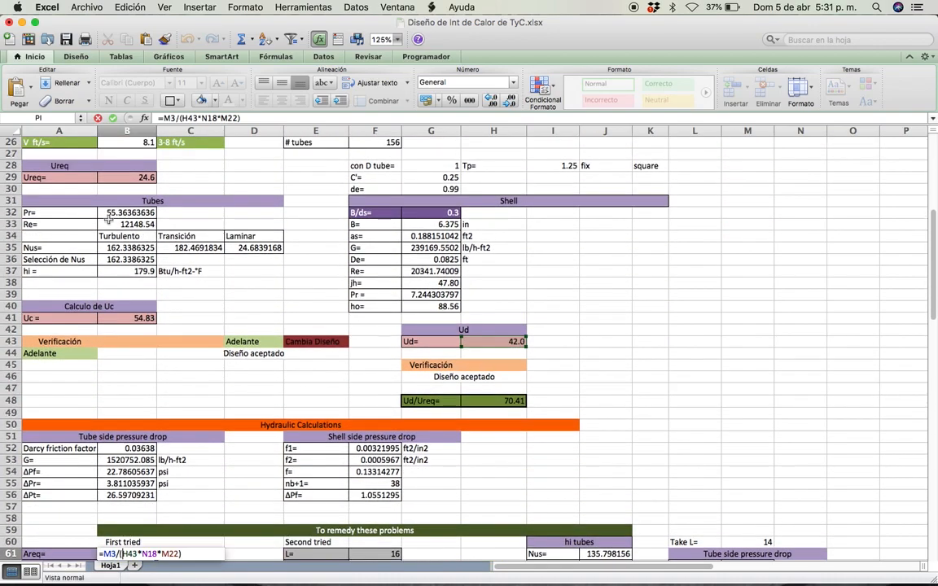
scroll(355, 349, "down", 5)
scroll(318, 309, "down", 7)
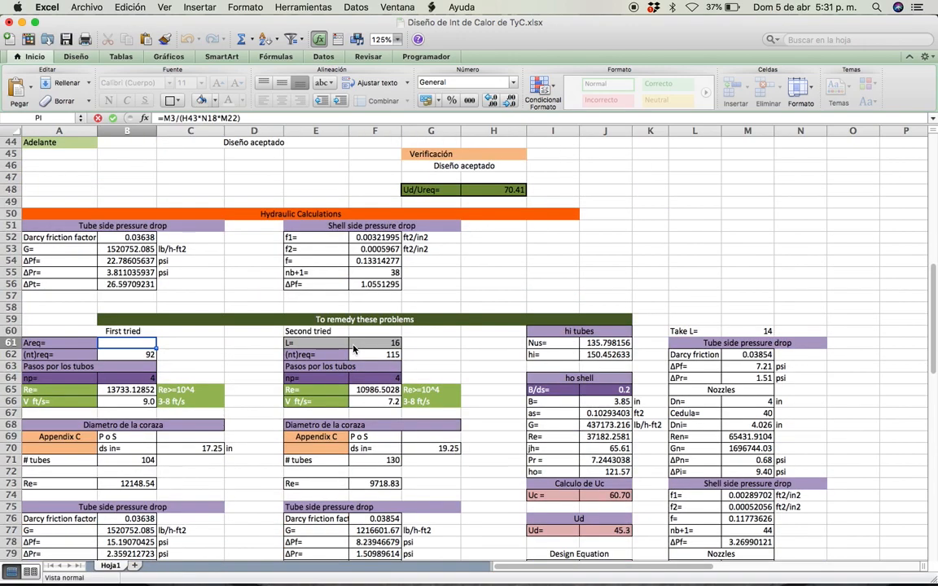
key("Return")
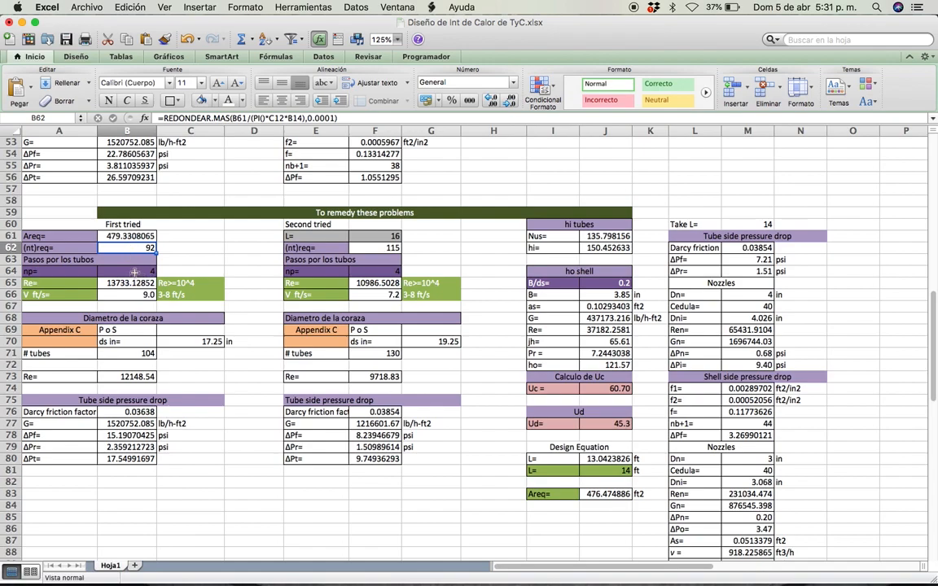
Examine the first trial's tube passes, Reynolds number and velocity formulas in B64 to B66
left_click(136, 270)
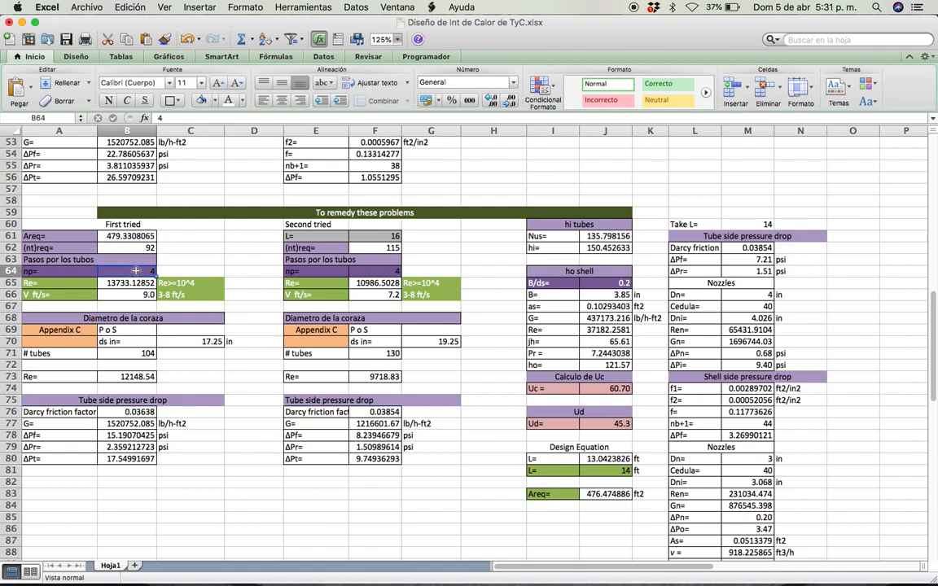
left_click(133, 284)
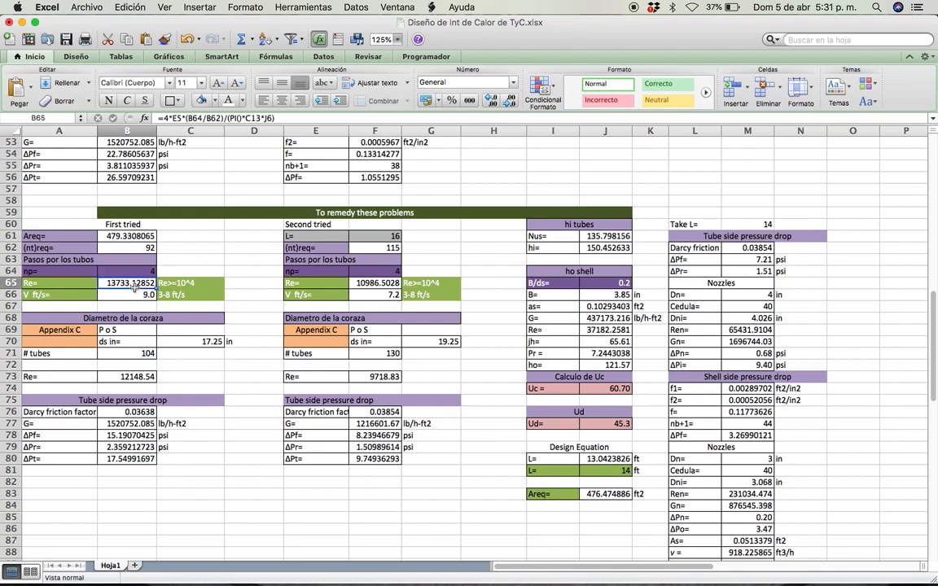
left_click(129, 295)
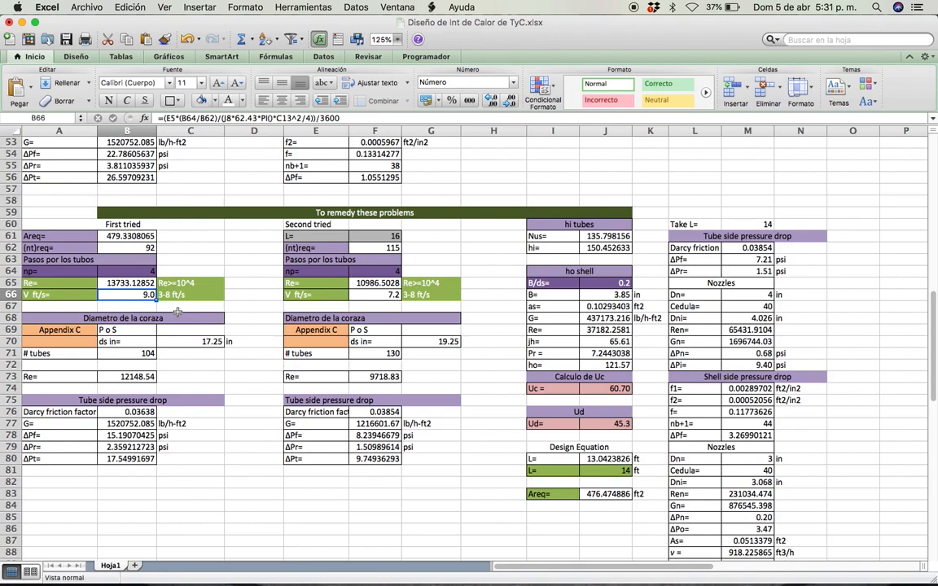
Test 6 tube passes in the first trial's np cell B64, and set it back to 4
left_click(143, 270)
type("6")
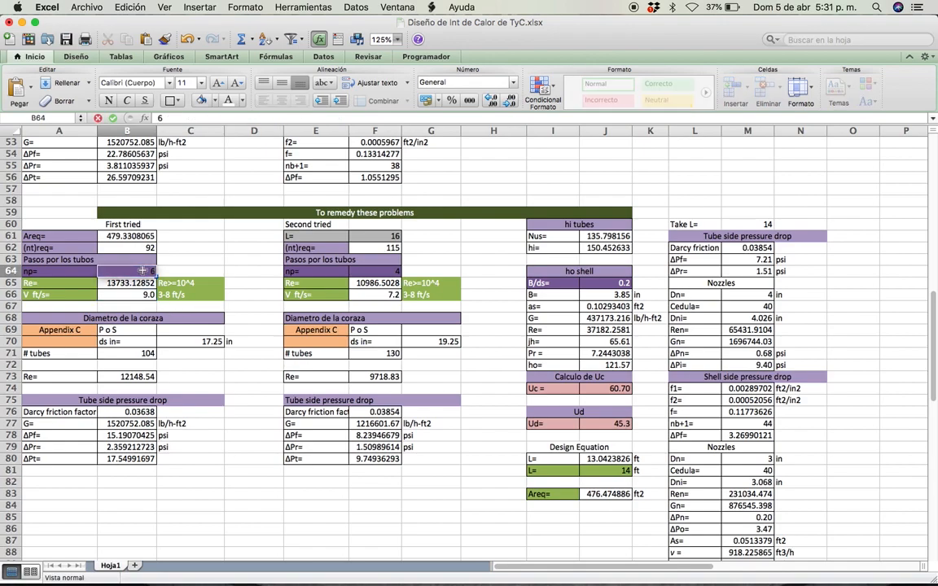
key("Return")
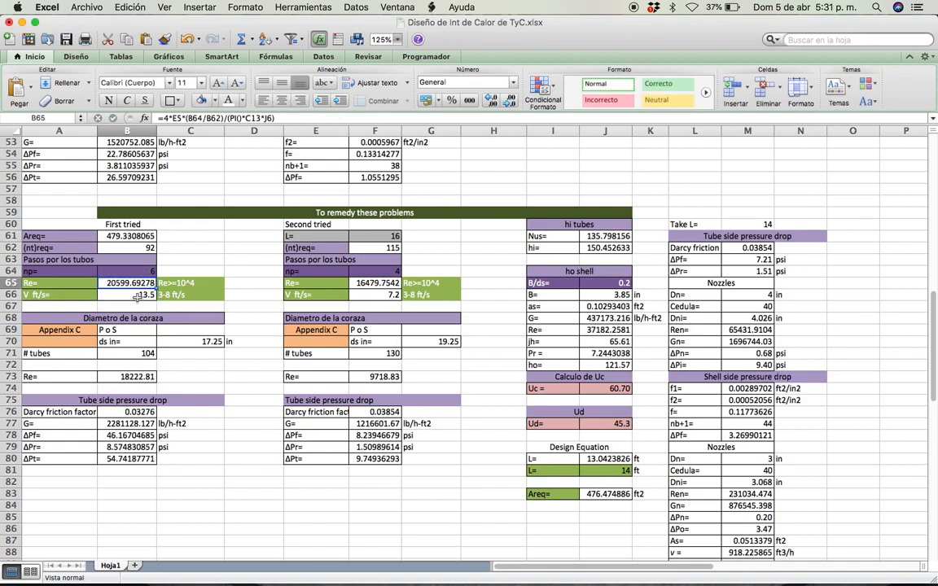
left_click(141, 270)
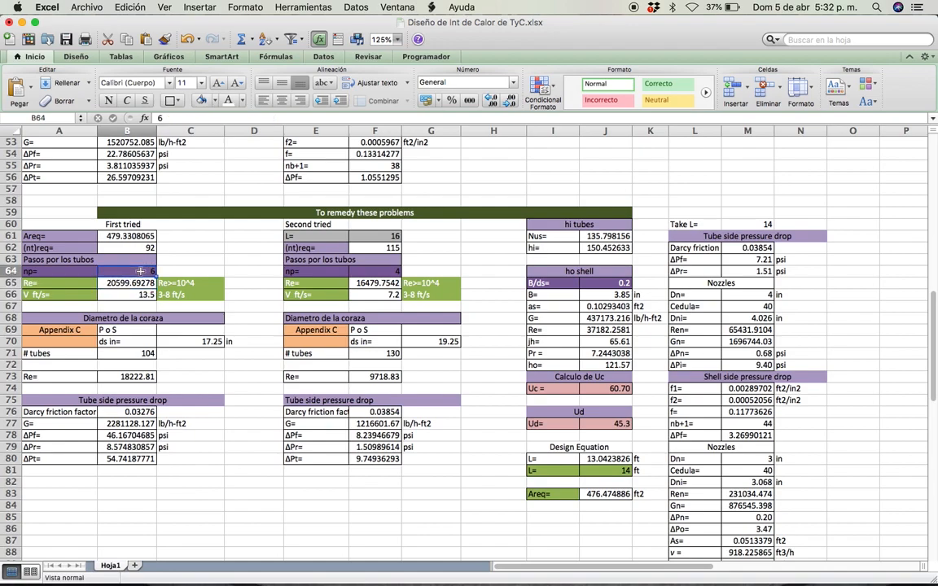
type("4")
key("Return")
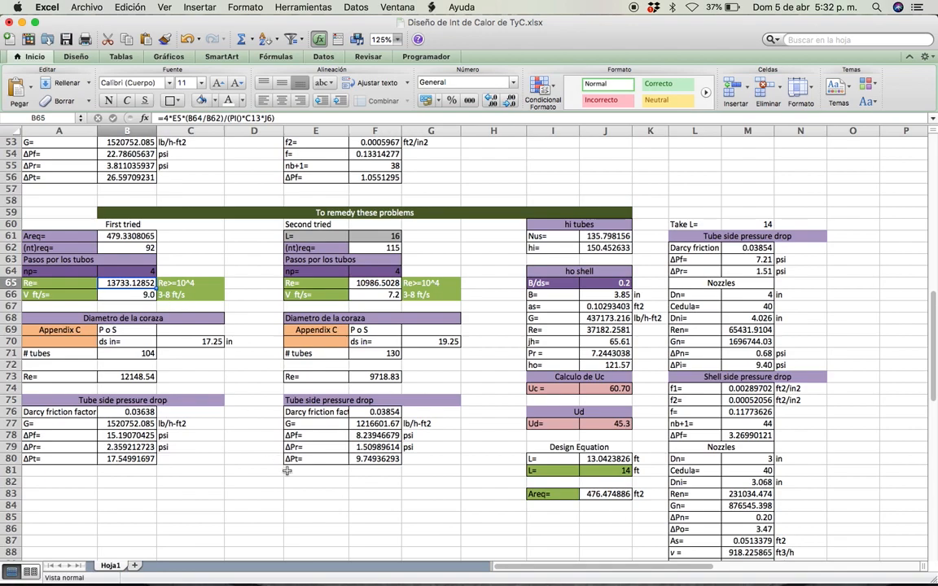
Switch to PowerPoint, show slide 22 with the Table C.5 tube counts in the slide show, and return to the Excel workbook
left_click(520, 577)
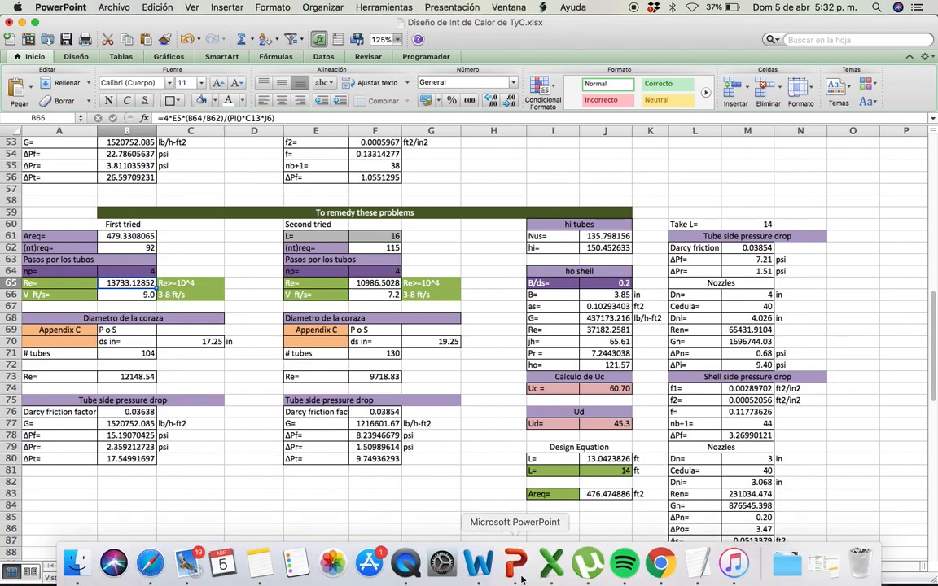
scroll(189, 299, "down", 3)
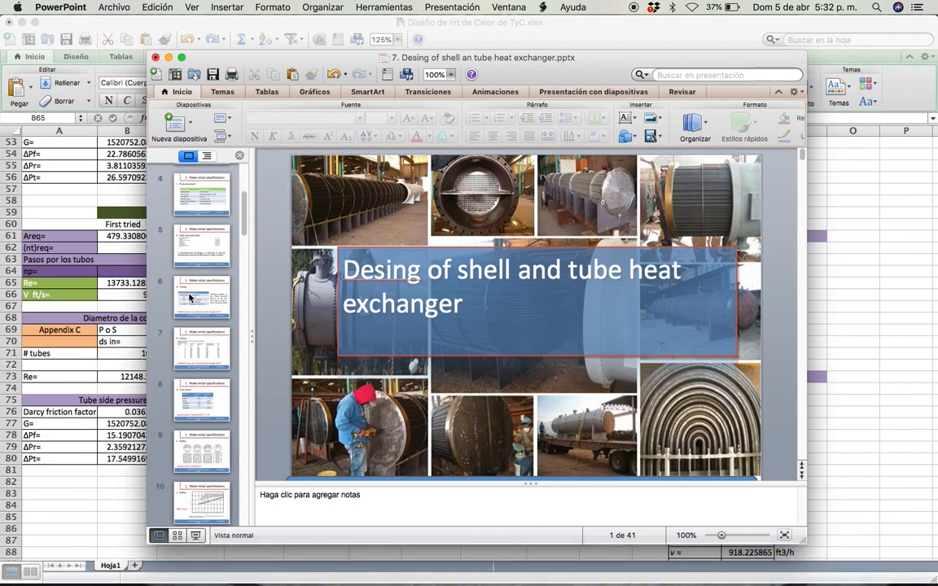
scroll(190, 299, "down", 5)
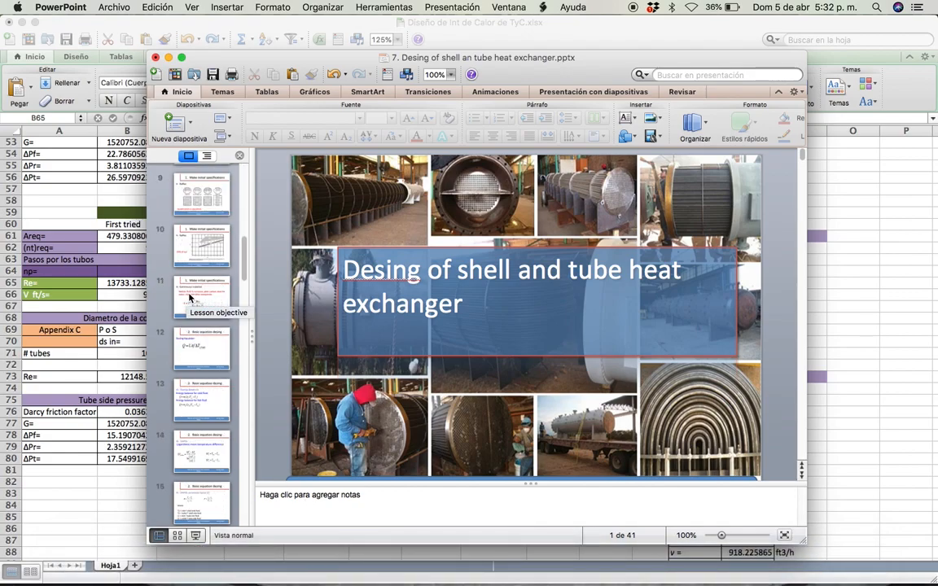
scroll(190, 299, "down", 5)
scroll(177, 319, "down", 3)
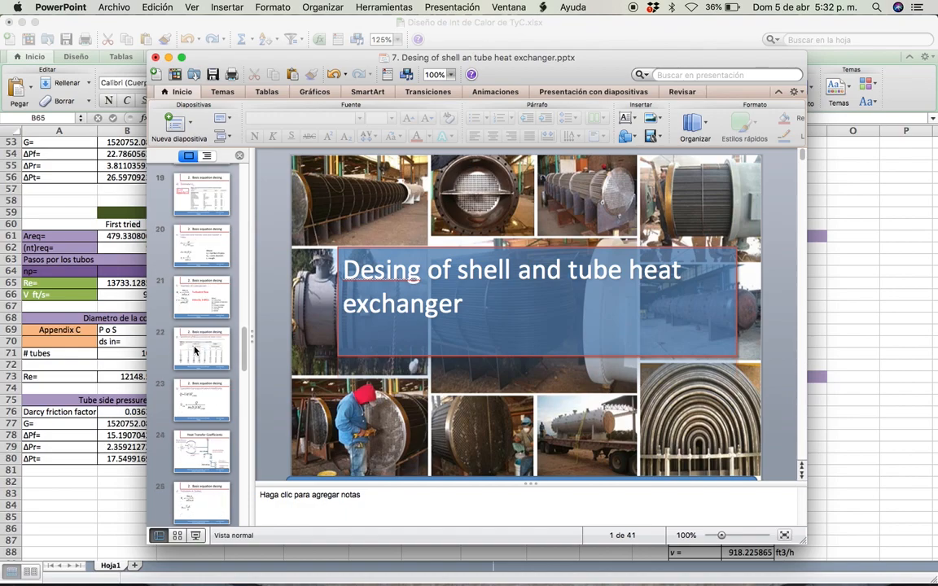
left_click(177, 326)
left_click(195, 536)
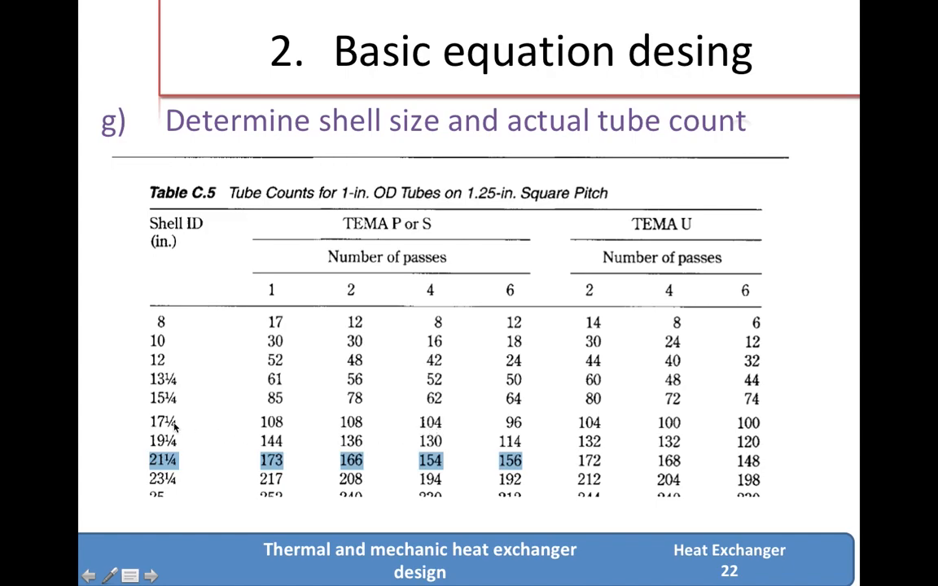
key("super+Tab")
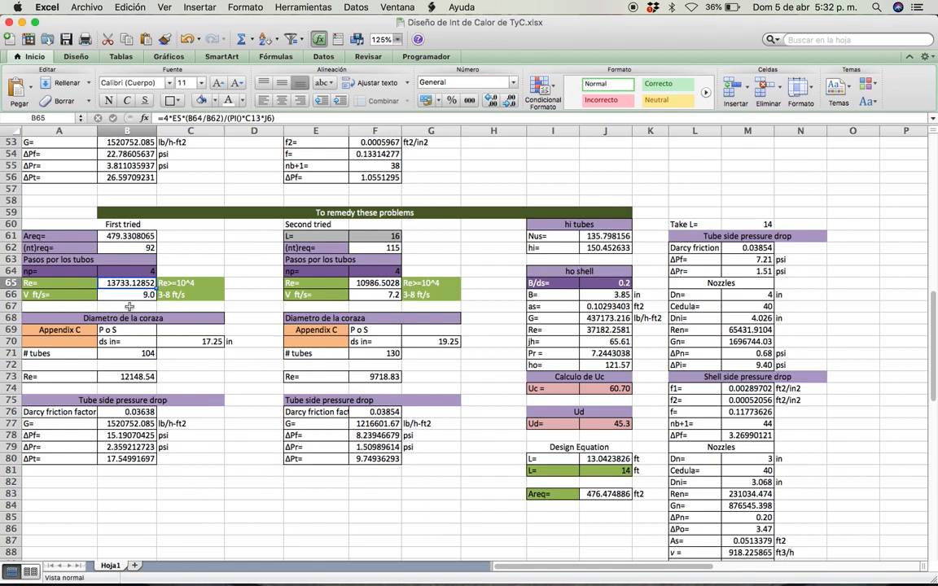
Check the first trial's shell diameter and tube count, and open the Re formula in B73 without editing it
left_click(189, 344)
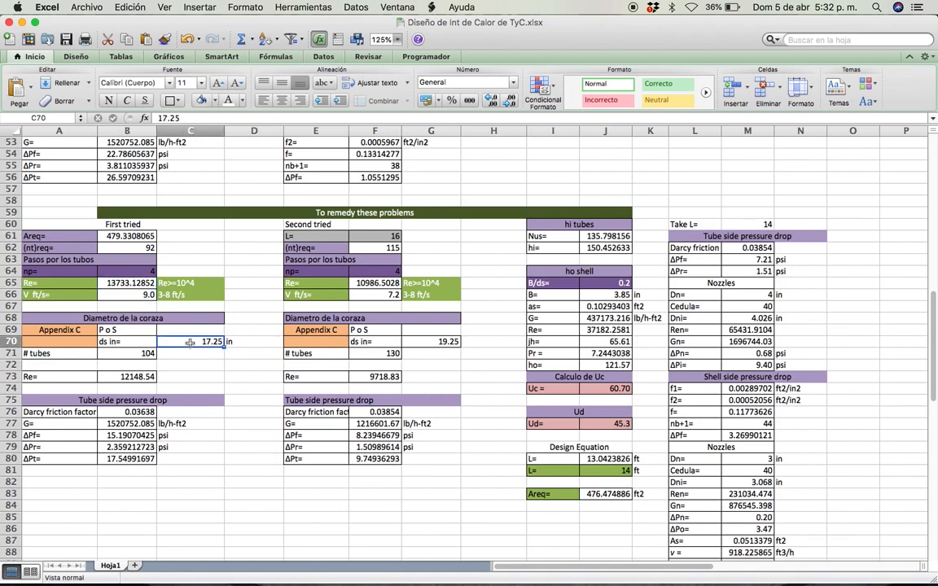
left_click(126, 355)
left_click(173, 366)
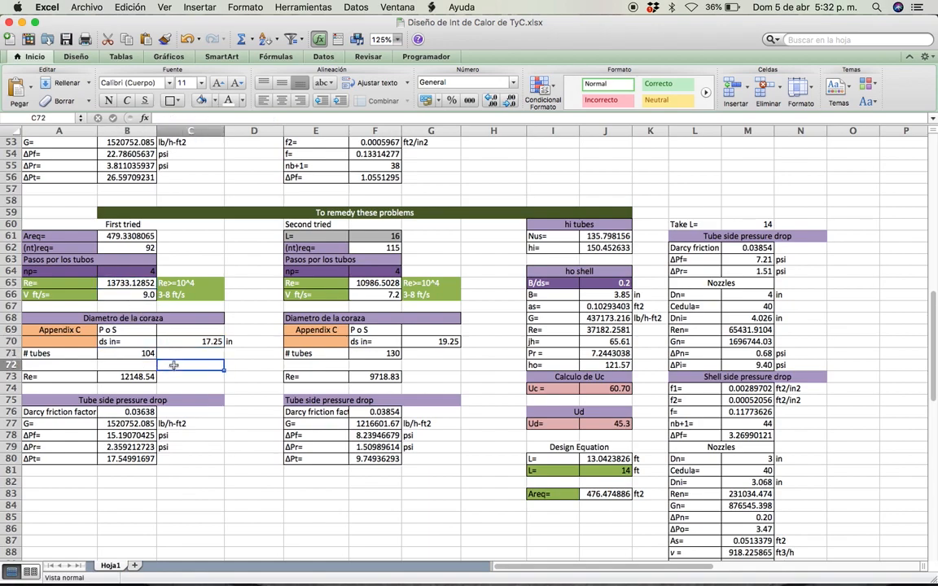
left_click(142, 378)
double_click(141, 378)
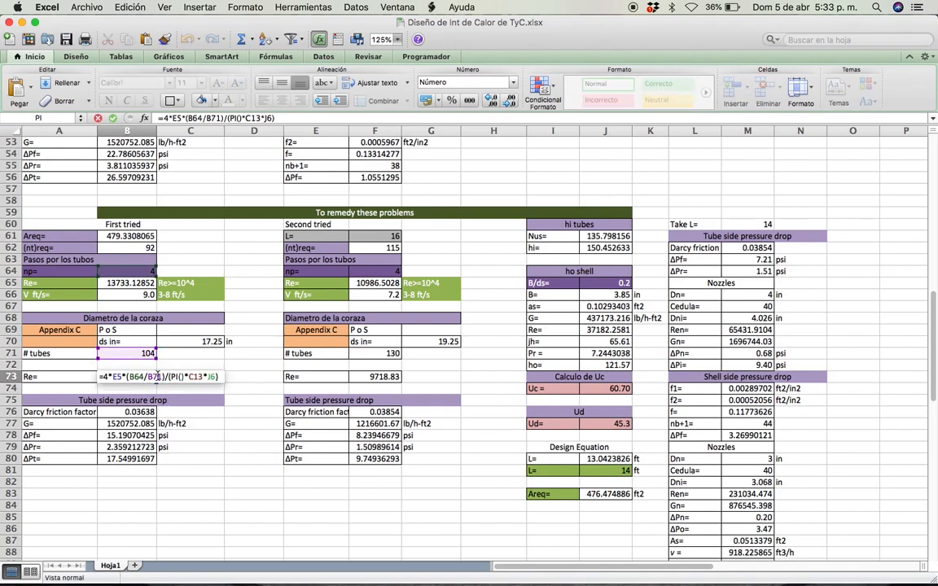
key("Return")
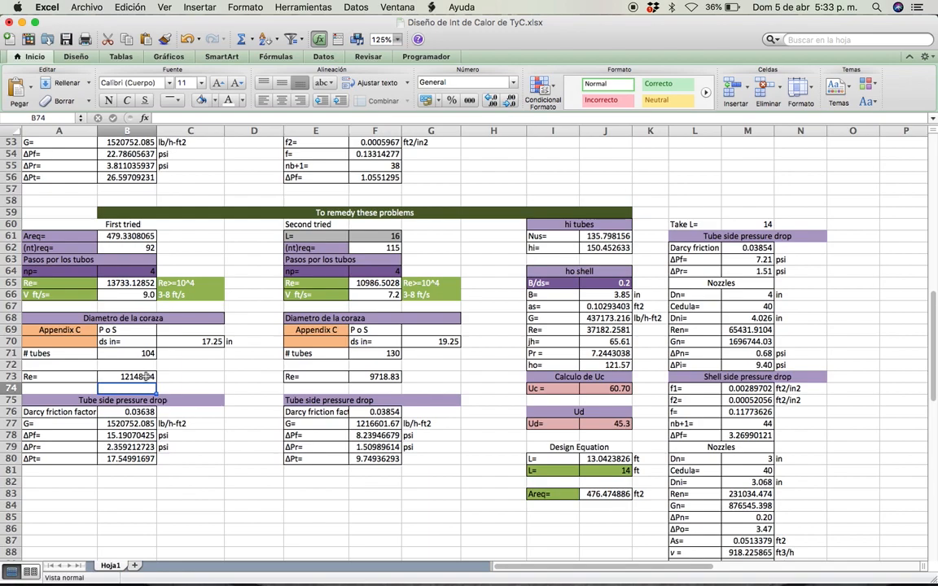
Examine the first trial's total tube-side pressure drop formula in B80
left_click(128, 459)
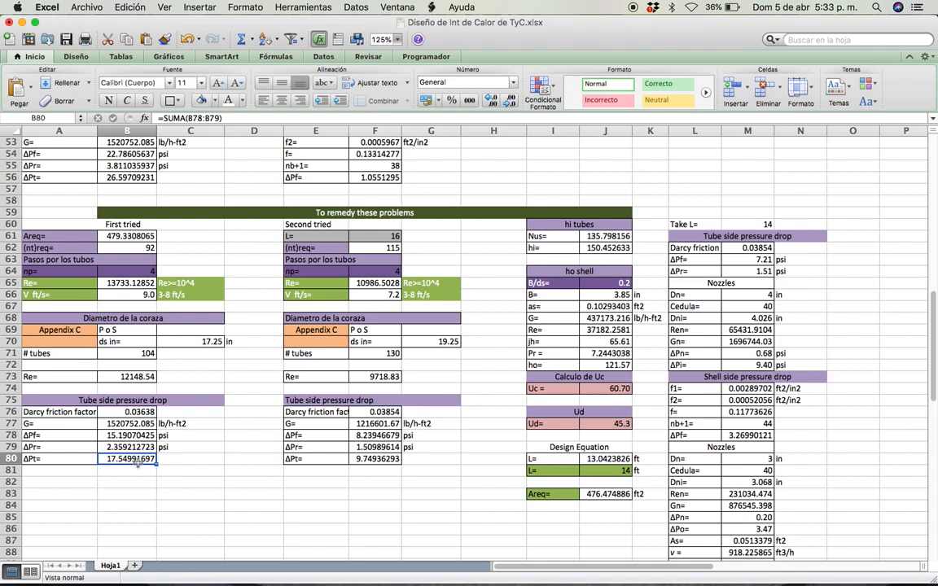
left_click(170, 471)
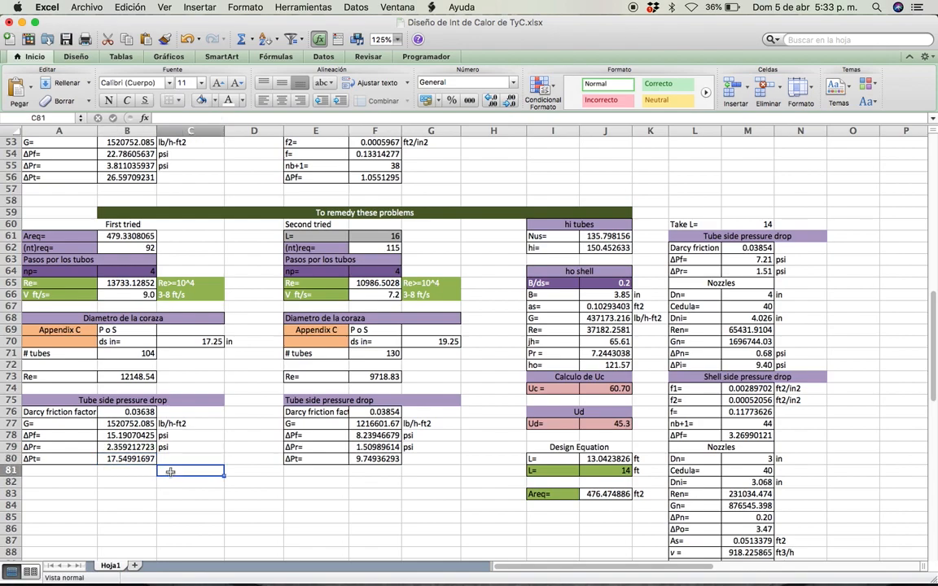
left_click(126, 457)
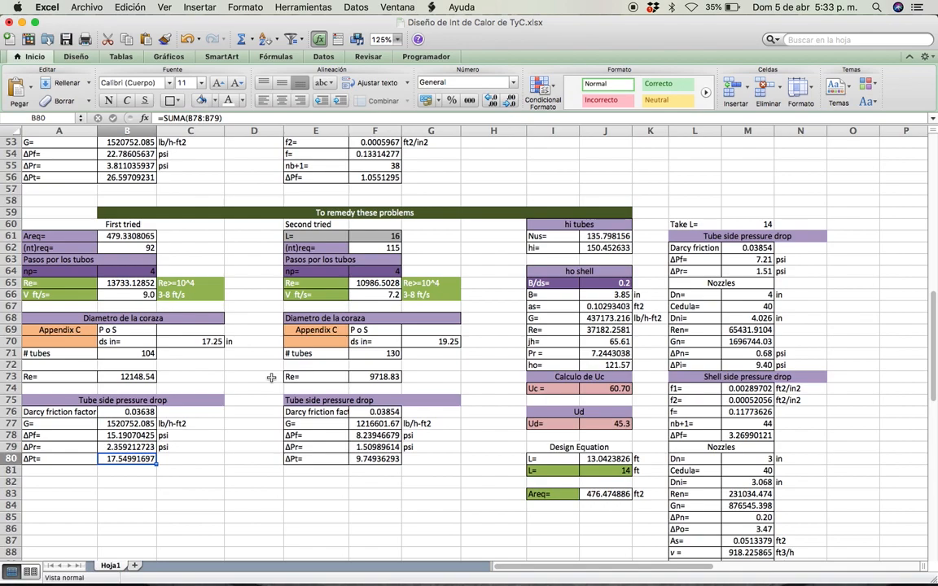
Trace the second trial's (nt)req formula in F62 to the tube length in F61, leaving it unedited
left_click(391, 237)
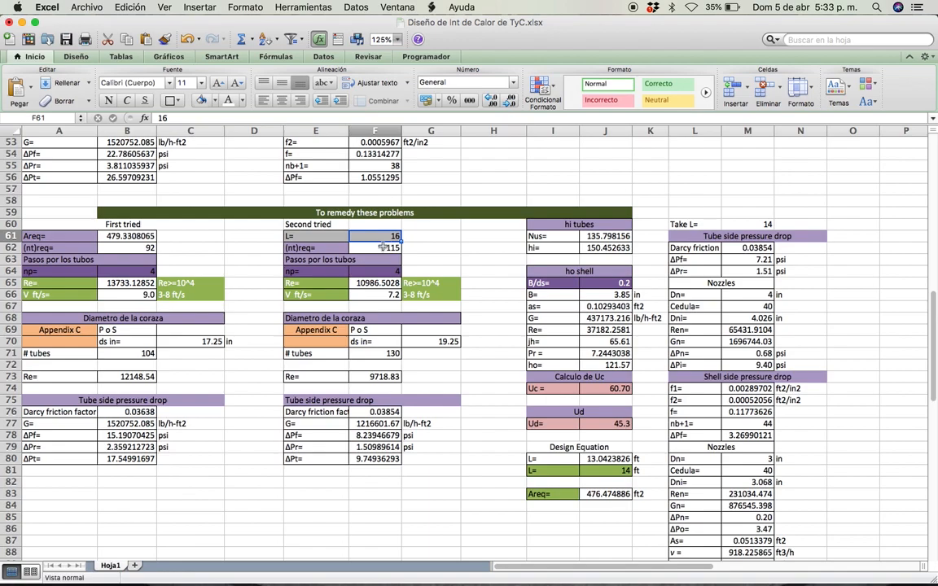
left_click(383, 247)
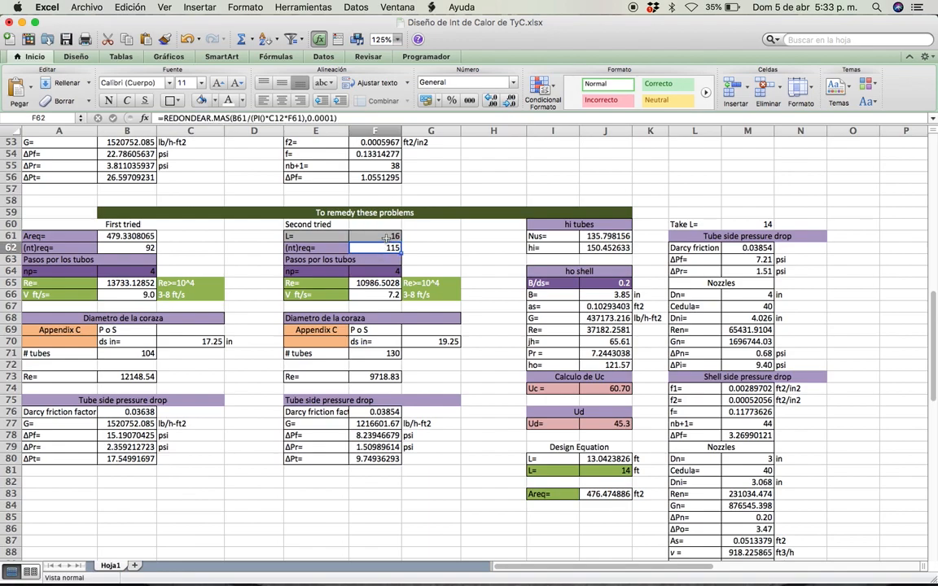
left_click(388, 236)
double_click(371, 248)
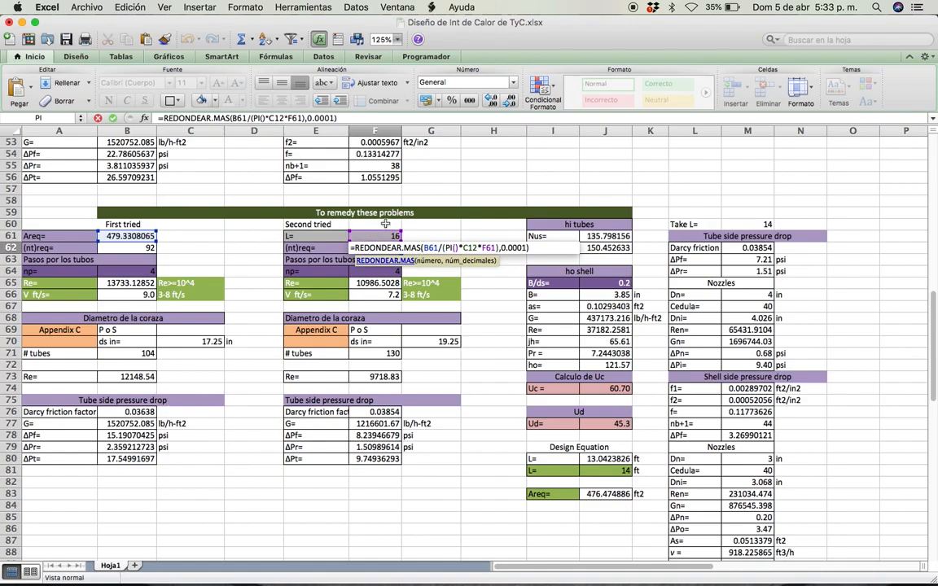
key("Return")
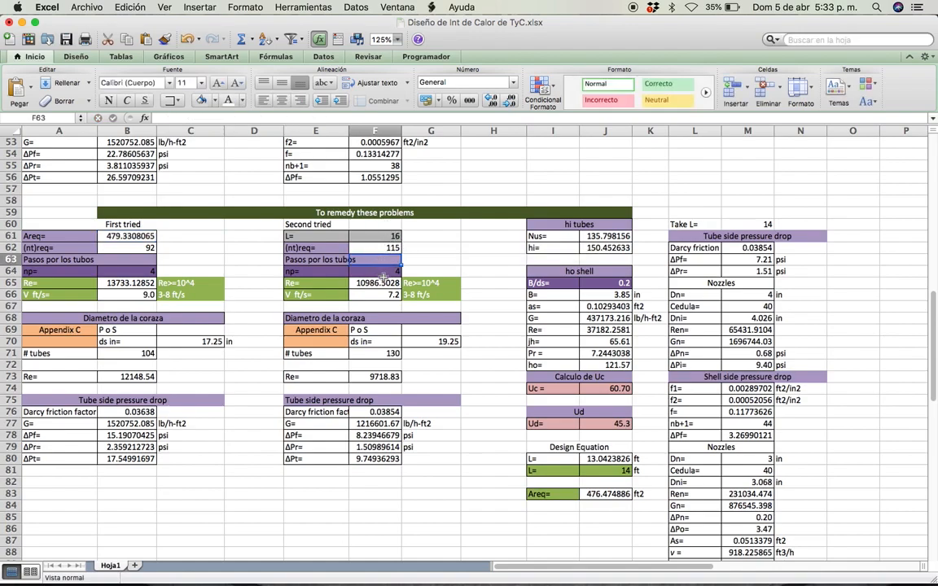
Set the second trial's tube length L in F61 to 20
left_click(352, 235)
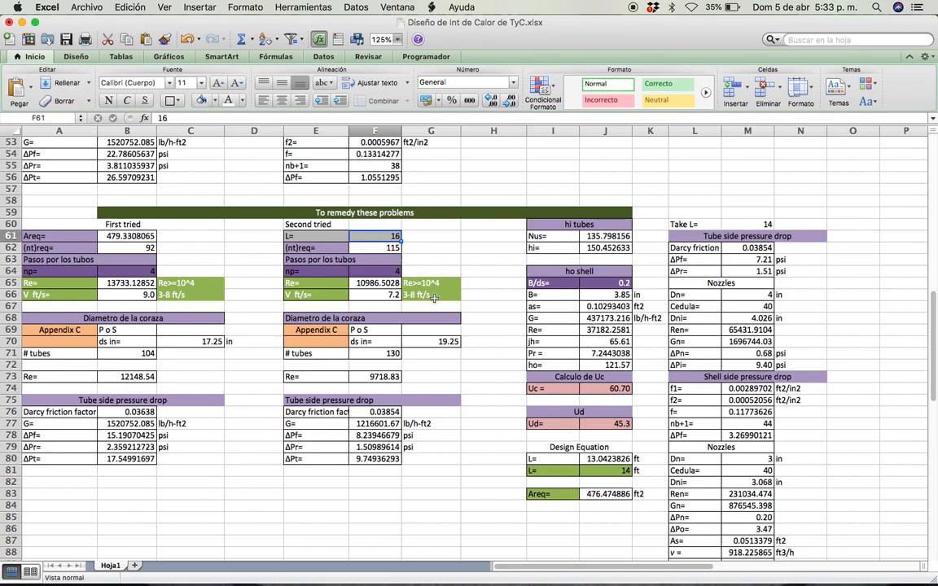
type("20")
key("Return")
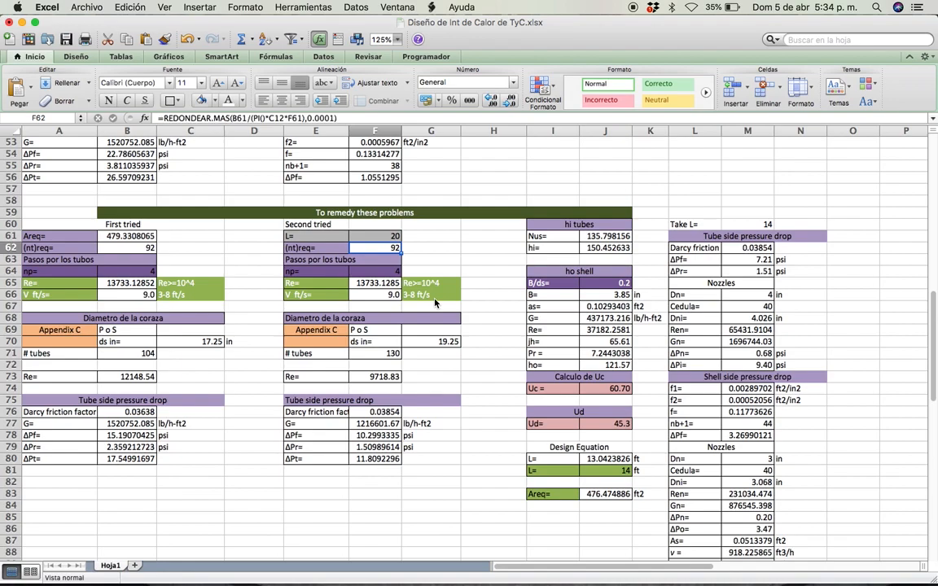
Try a second-trial tube length L of 18 in F61
left_click(381, 235)
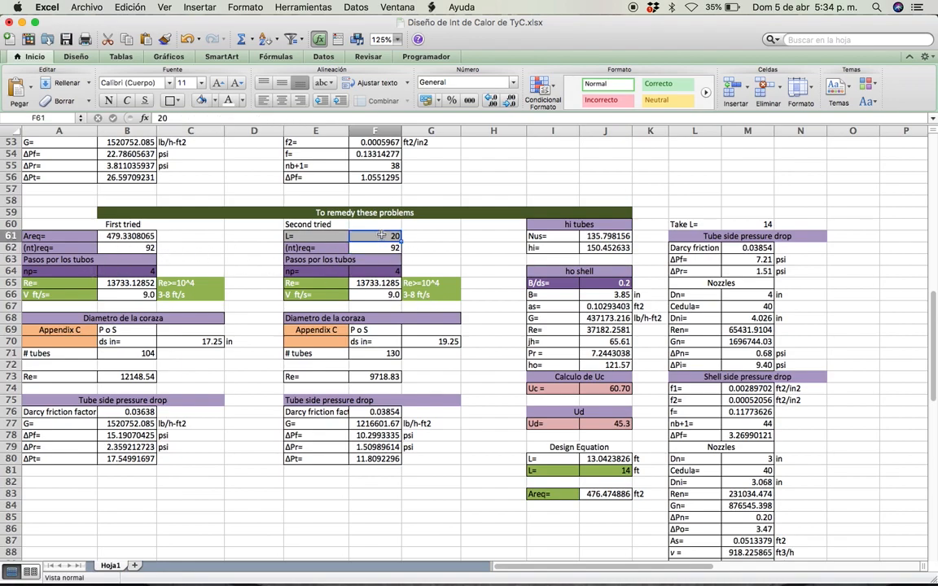
type("18")
key("Return")
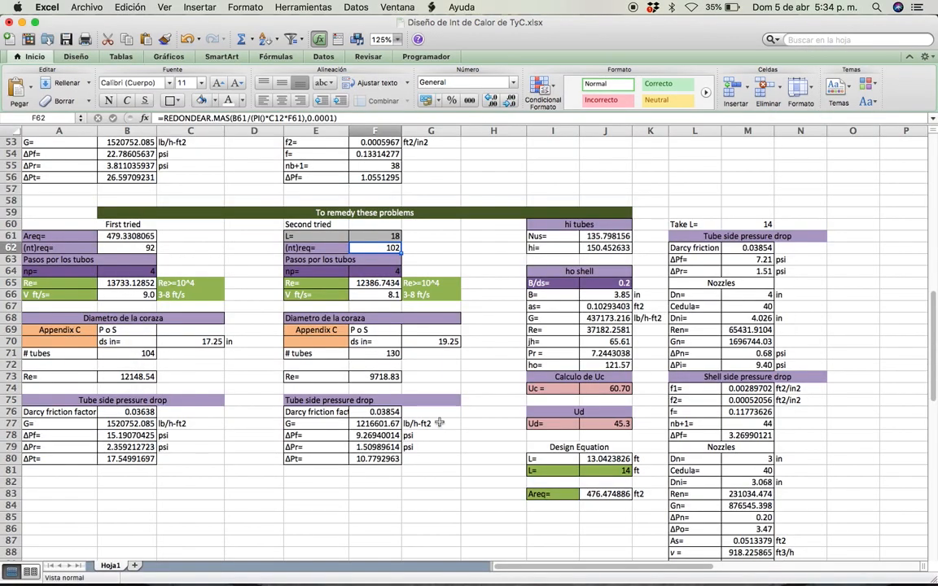
Set the second trial's tube length L in F61 to 16
left_click(393, 236)
type("16")
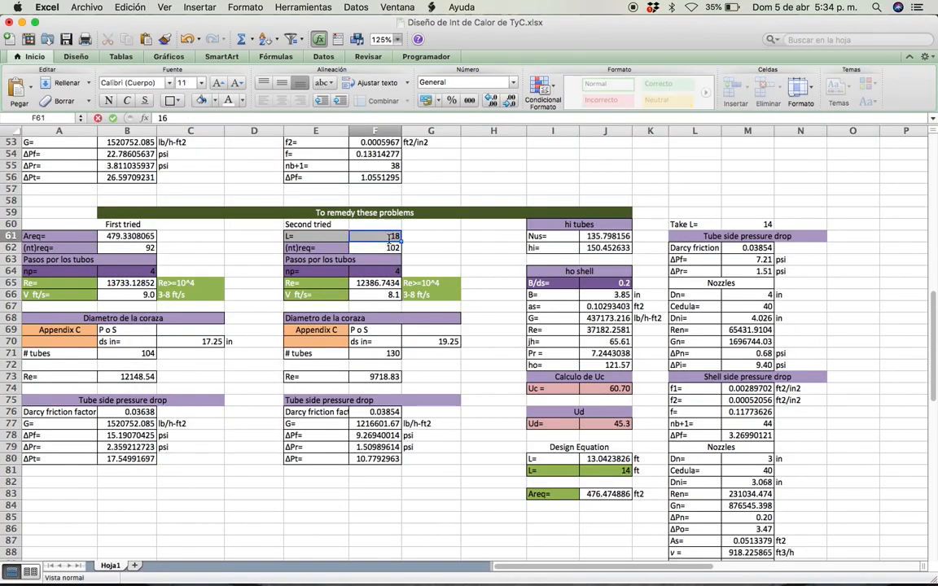
key("Return")
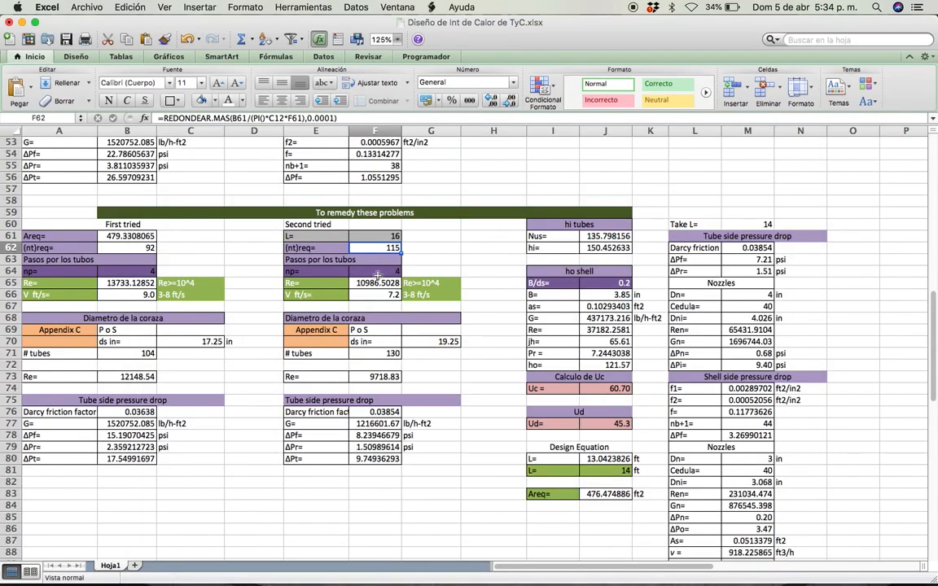
Examine the second trial's number of passes in F64, Re formula in F73 and total tube-side pressure drop in F80, leaving them unedited
left_click(378, 274)
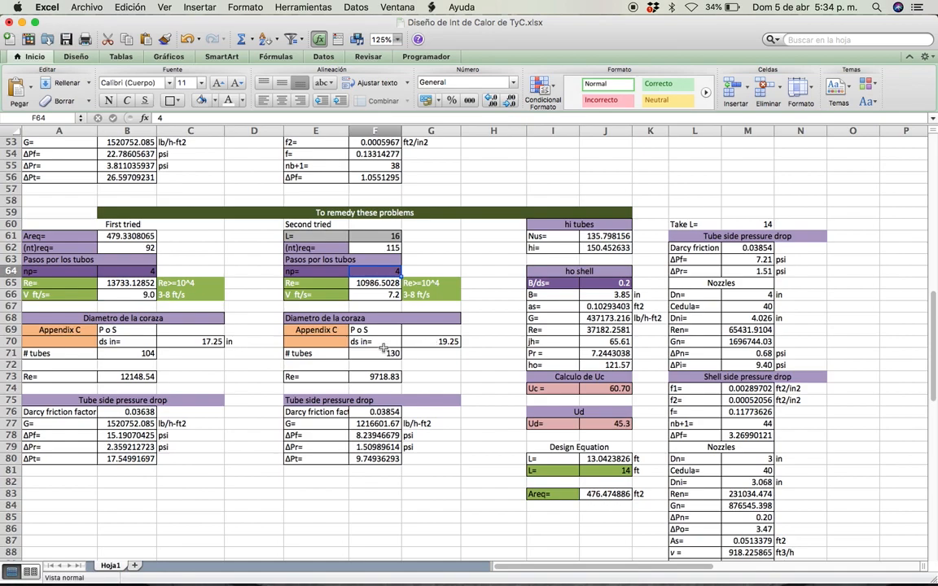
left_click(369, 377)
double_click(369, 376)
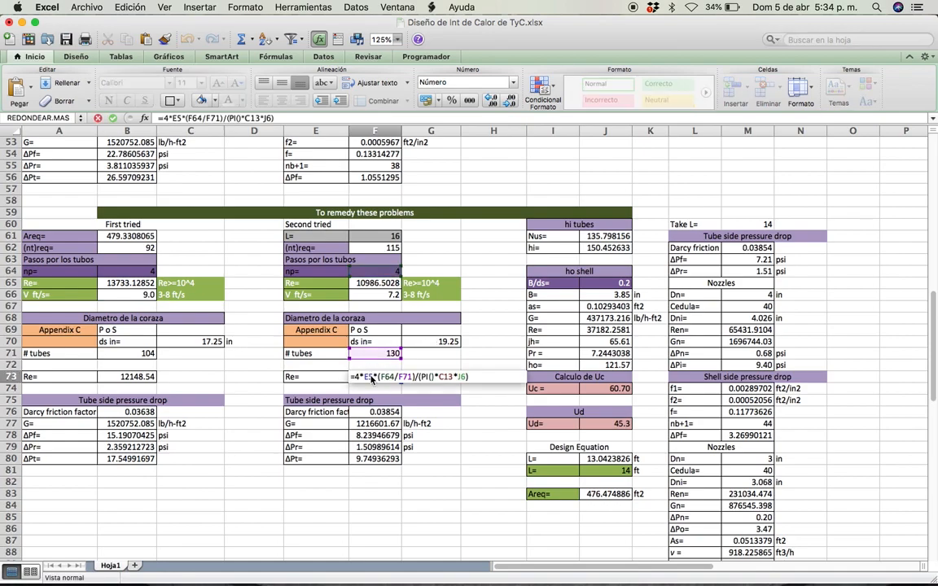
key("Return")
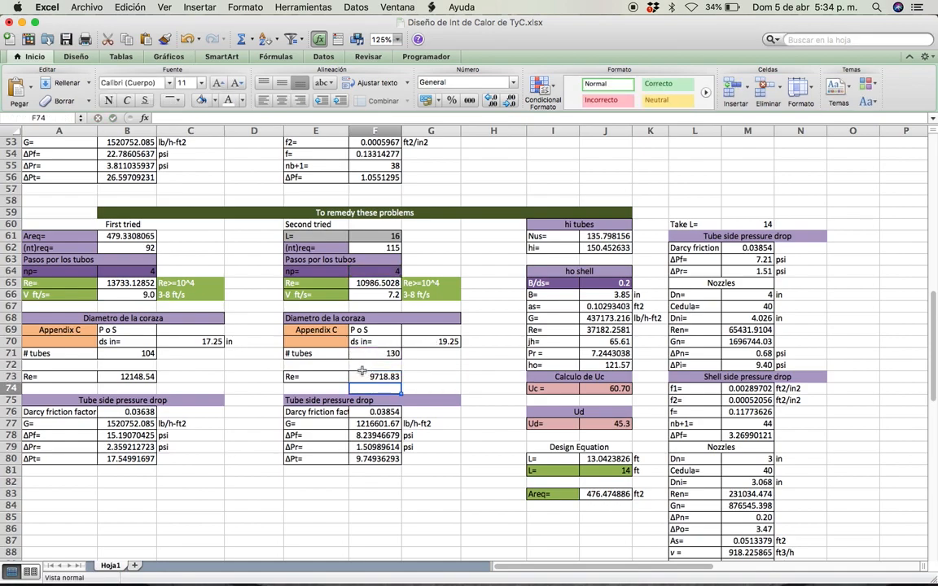
scroll(382, 356, "down", 1)
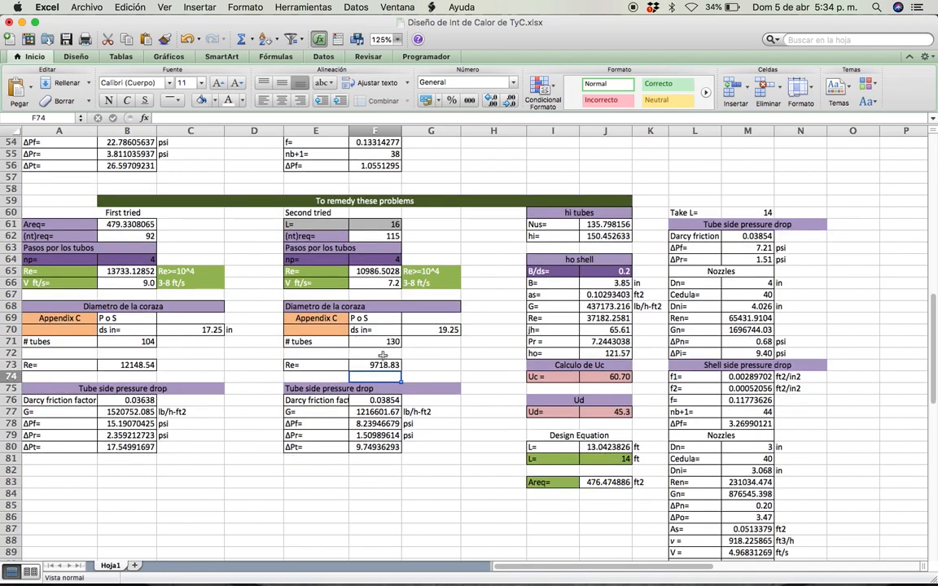
left_click(375, 448)
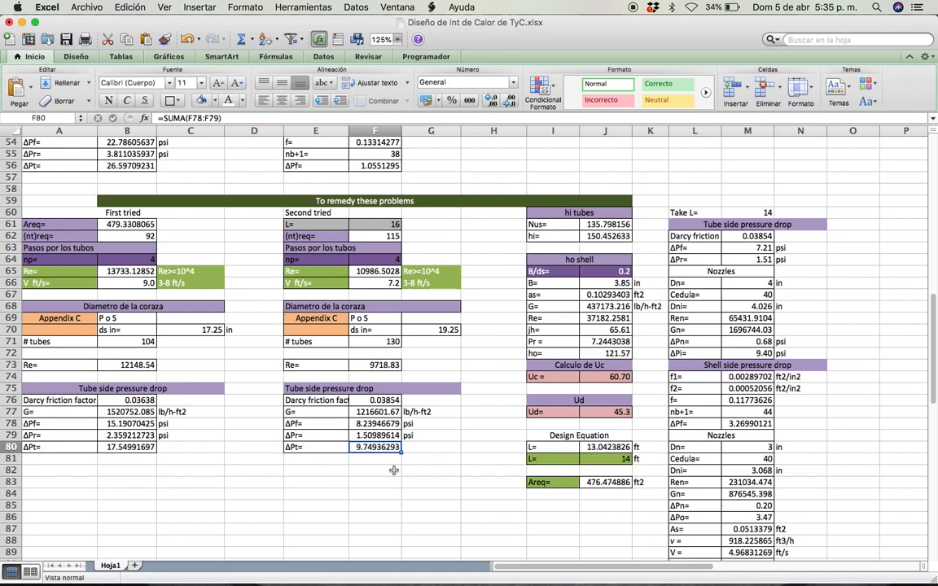
left_click(446, 468)
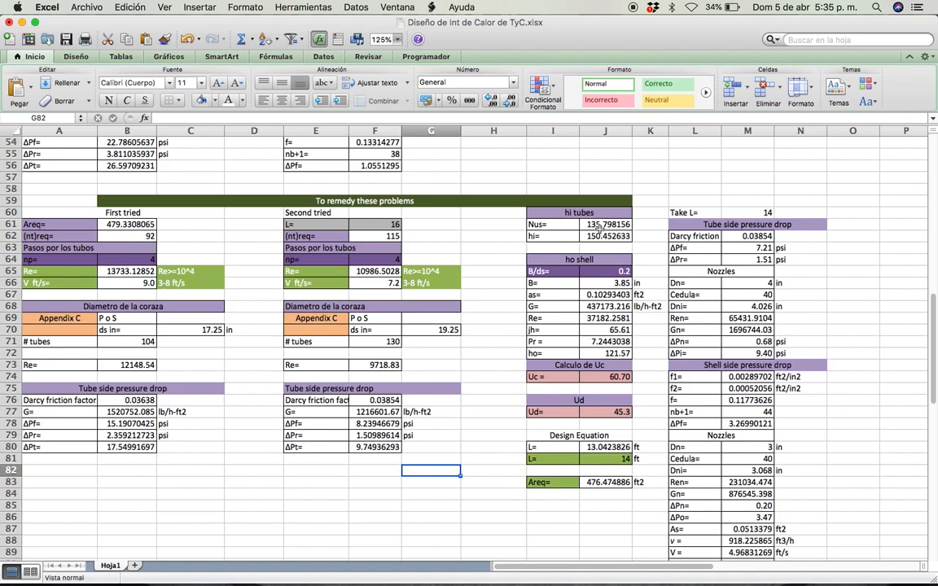
Try a B/ds ratio of 0.3 in J65 for the shell-side ho calculation
left_click(609, 273)
type(".")
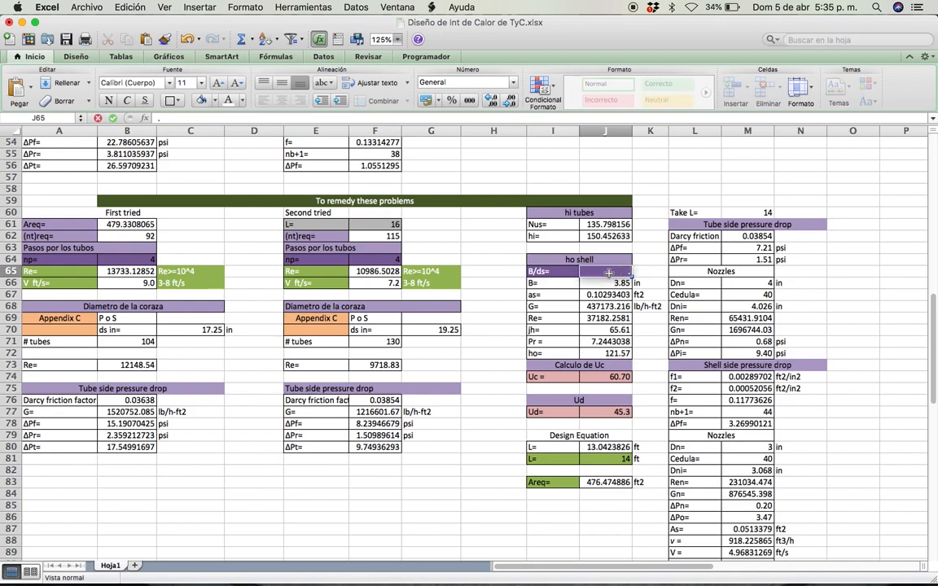
type("3")
key("Return")
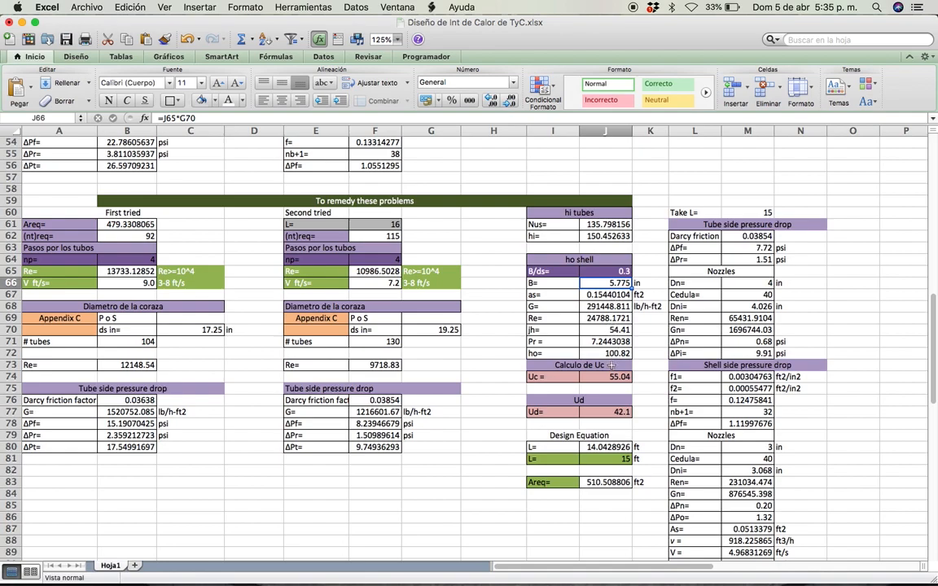
Return the B/ds ratio in J65 to 0.2, and check Ud in J77 and the Uc formula in J74
left_click(605, 273)
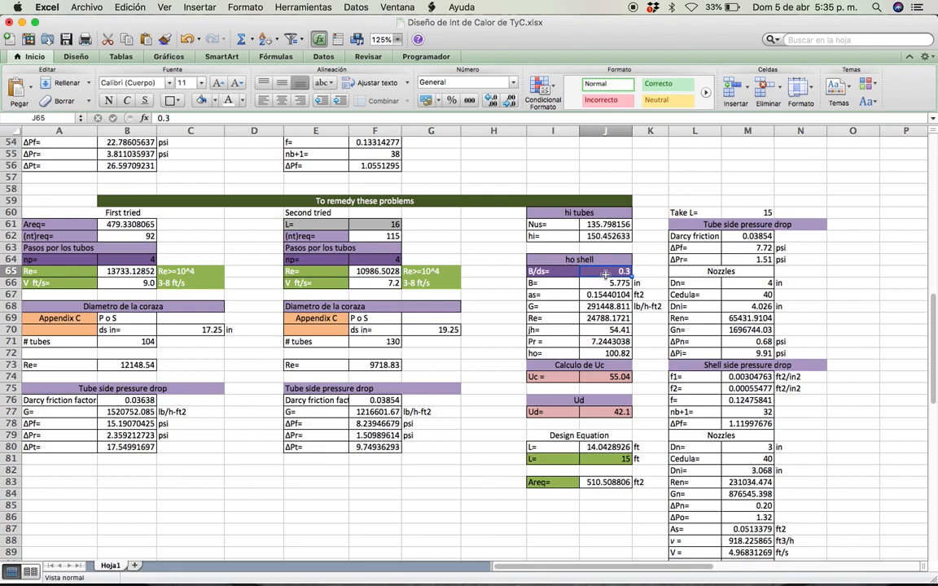
type(".2")
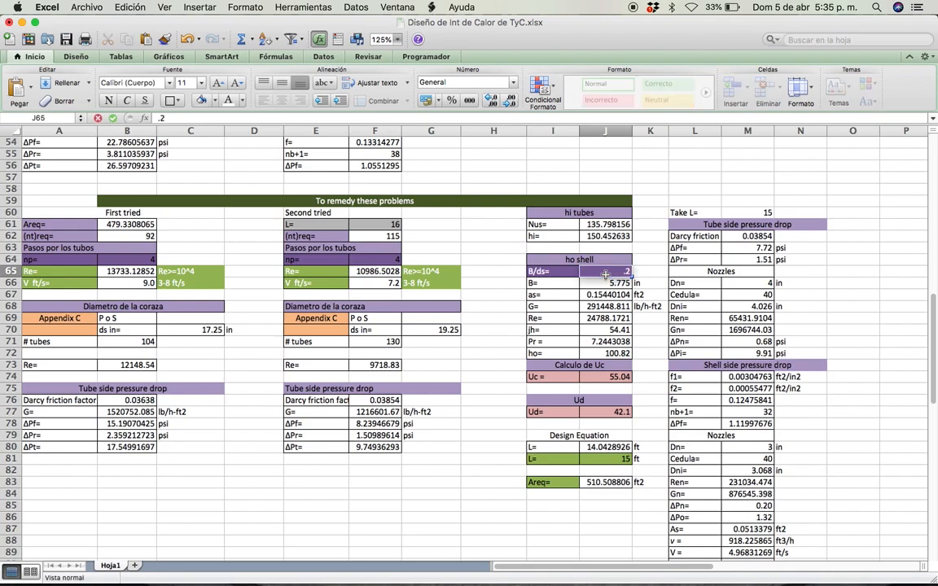
key("Return")
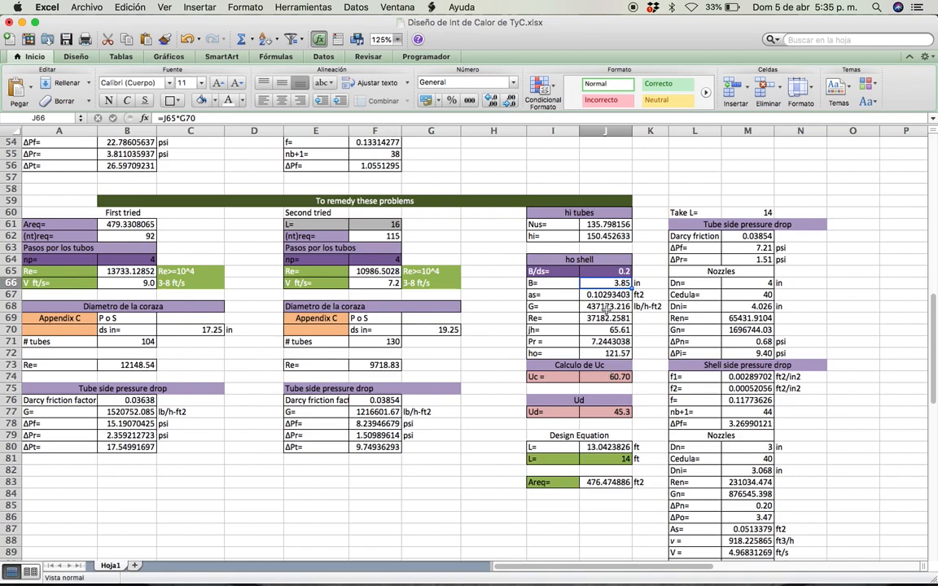
left_click(610, 412)
left_click(610, 377)
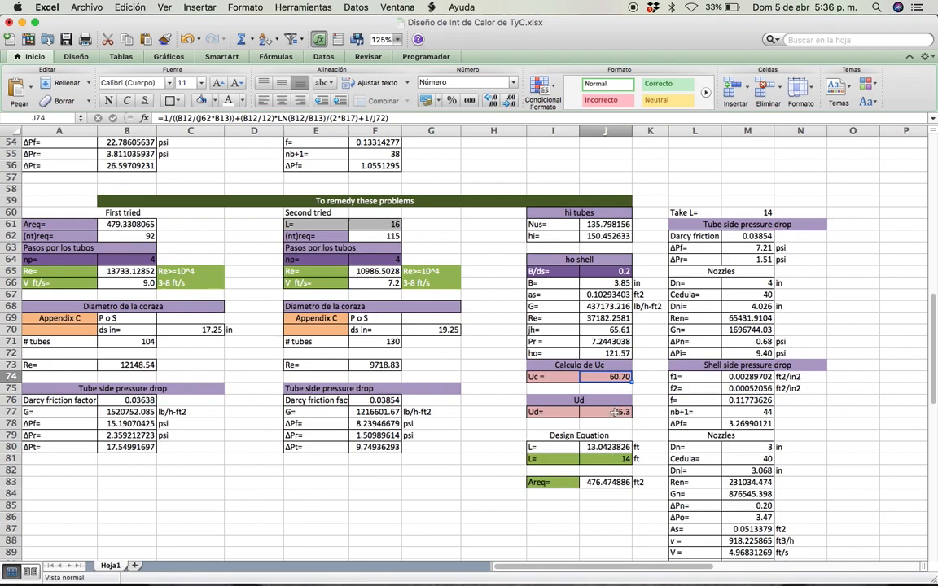
Set the B/ds ratio in J65 to 0.3 again to compare its effect on the design equation
left_click(611, 272)
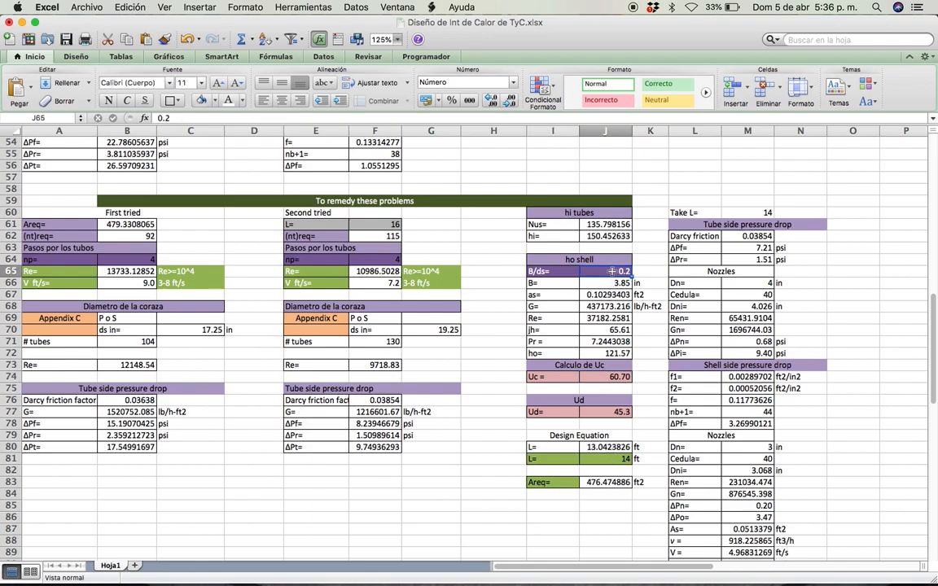
type(".")
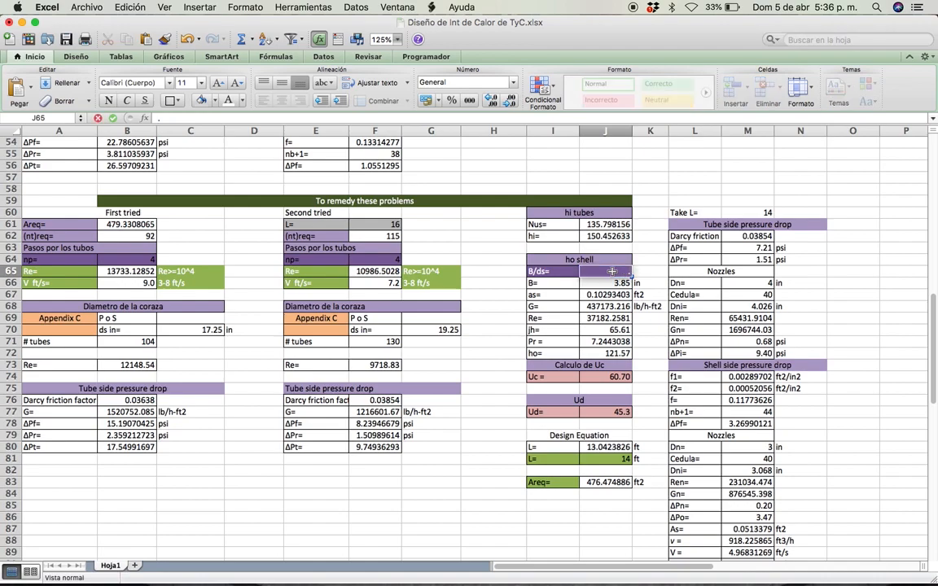
type("3")
key("Return")
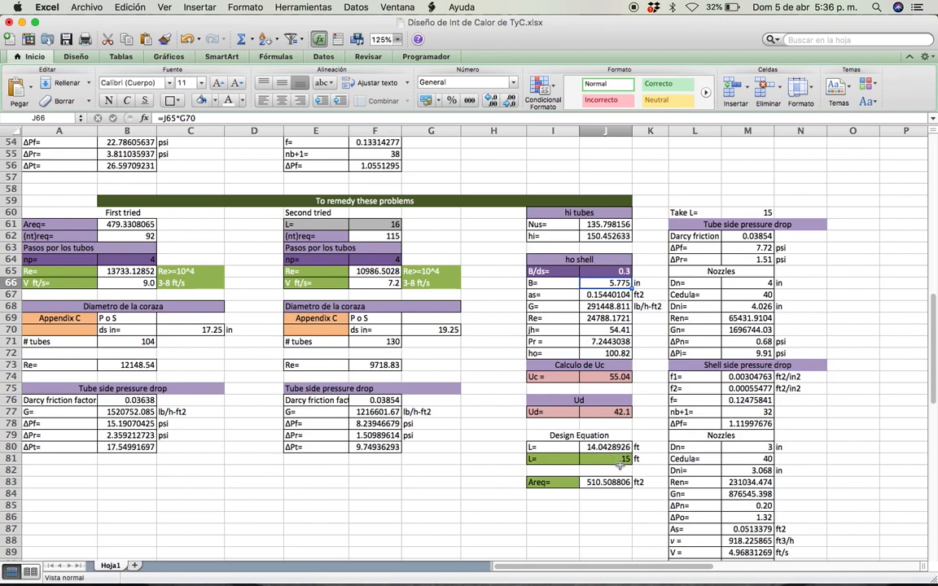
Restore the B/ds ratio in J65 to 0.2
left_click(608, 272)
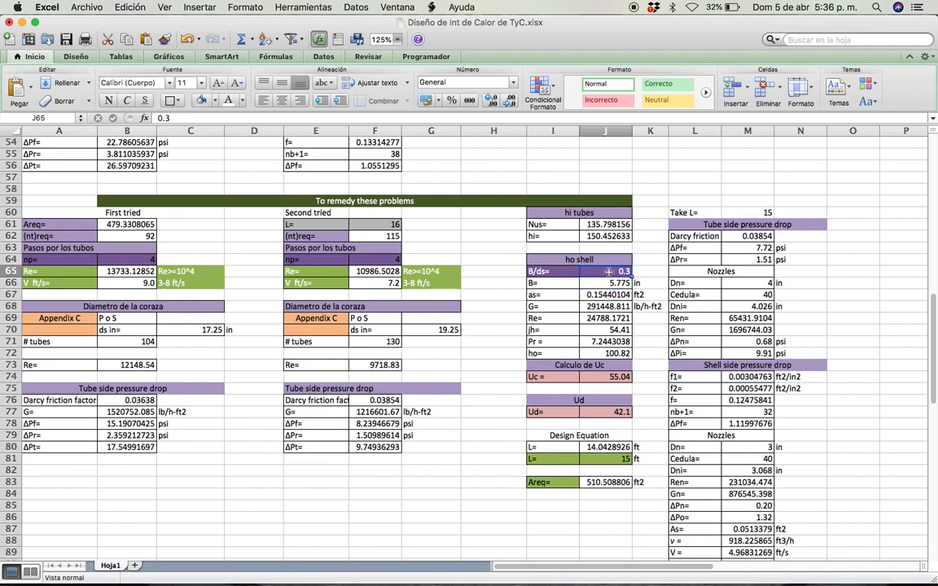
type("0.2")
key("Return")
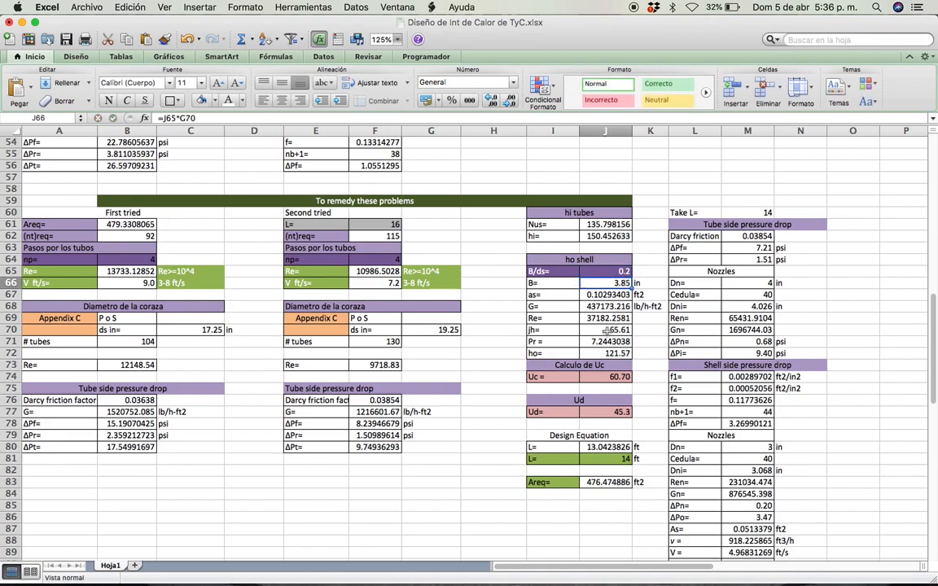
Trace the Design Equation formulas for tube length in J80 and J81 and for Areq in J83, leaving them unedited
left_click(605, 459)
double_click(606, 448)
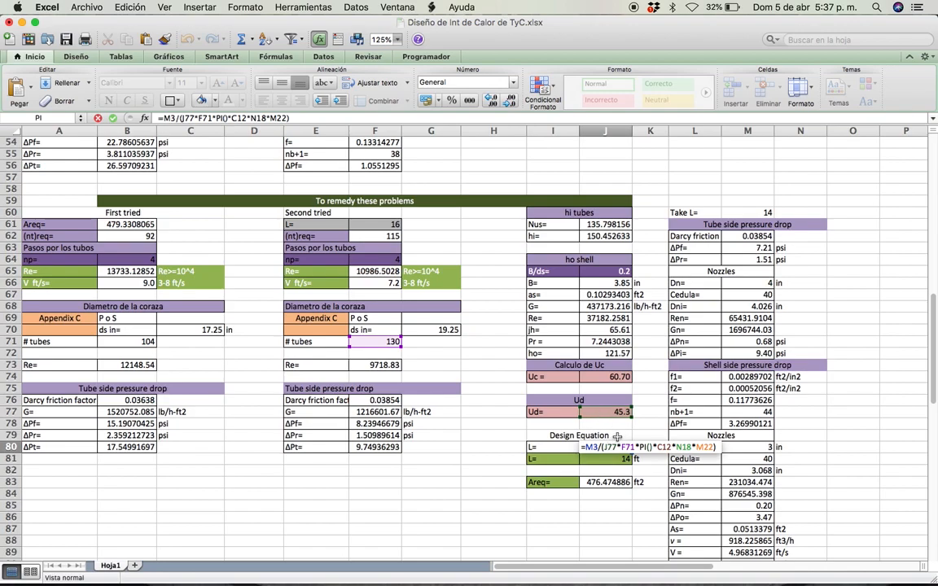
key("Return")
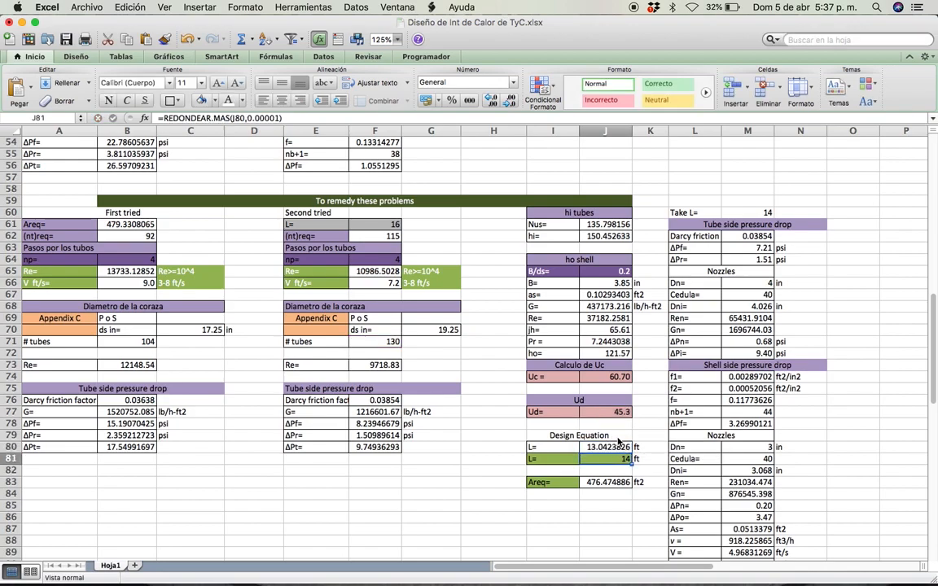
double_click(606, 484)
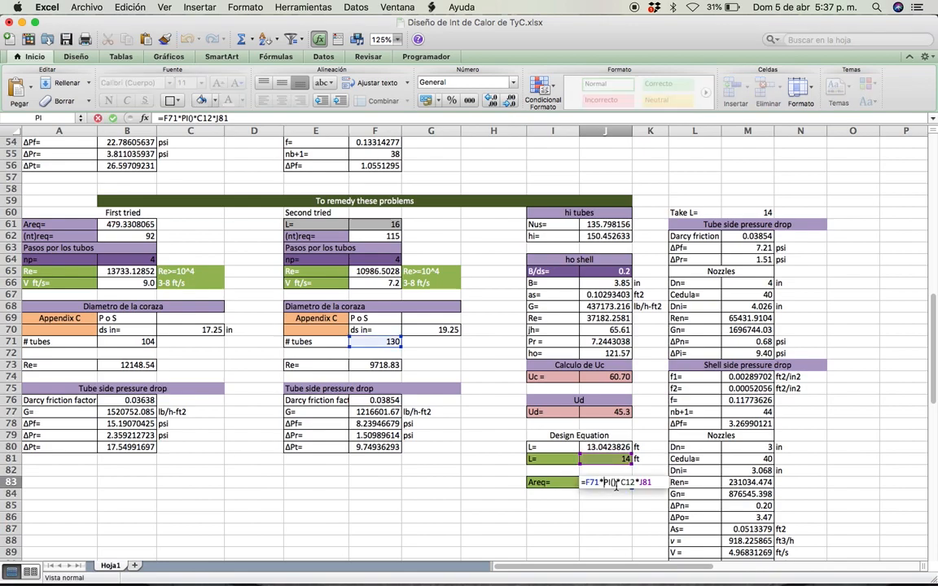
key("Return")
key("Up")
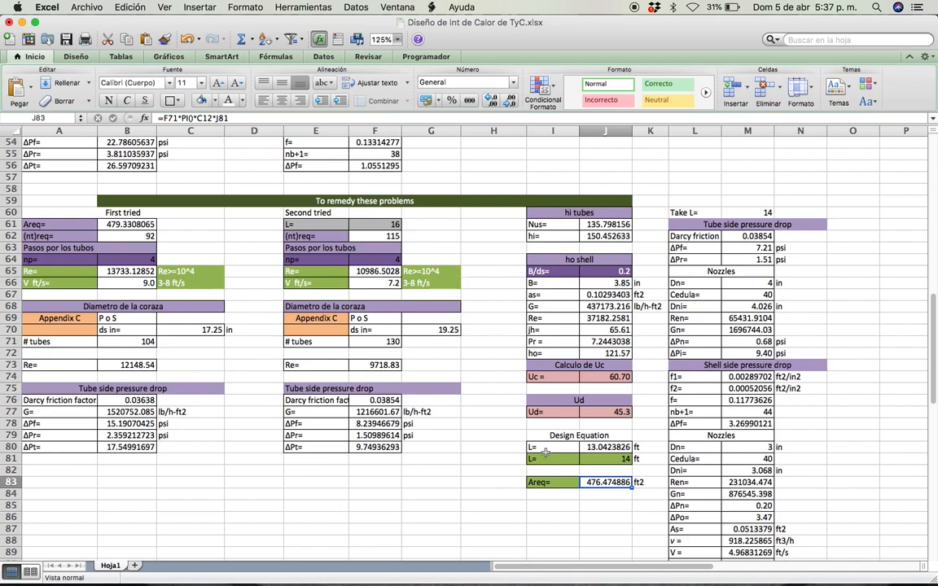
Examine the adopted tube length in M60, the tube-side ΔPf and ΔPr in M63 and M64, and the nozzle Dn in M66
left_click(766, 214)
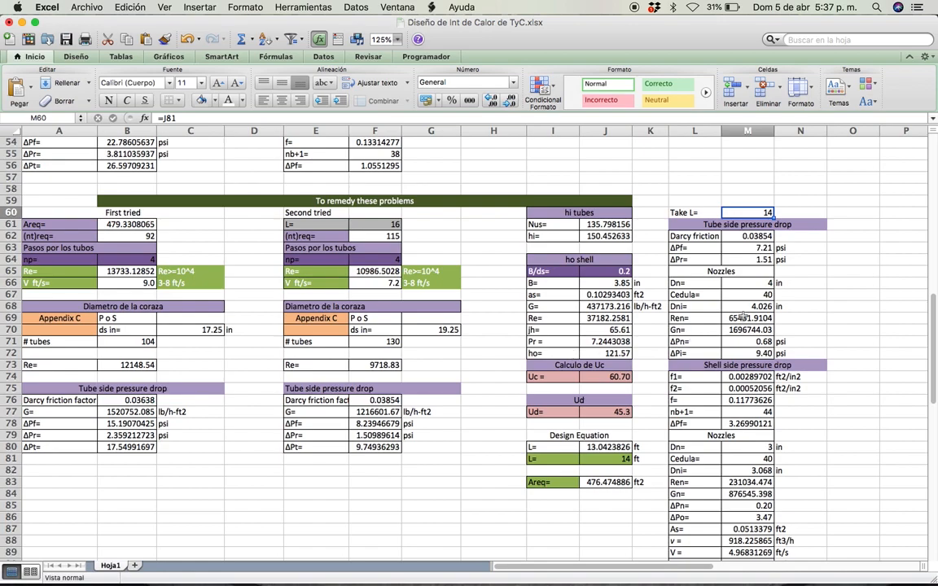
left_click(754, 247)
left_click(749, 261)
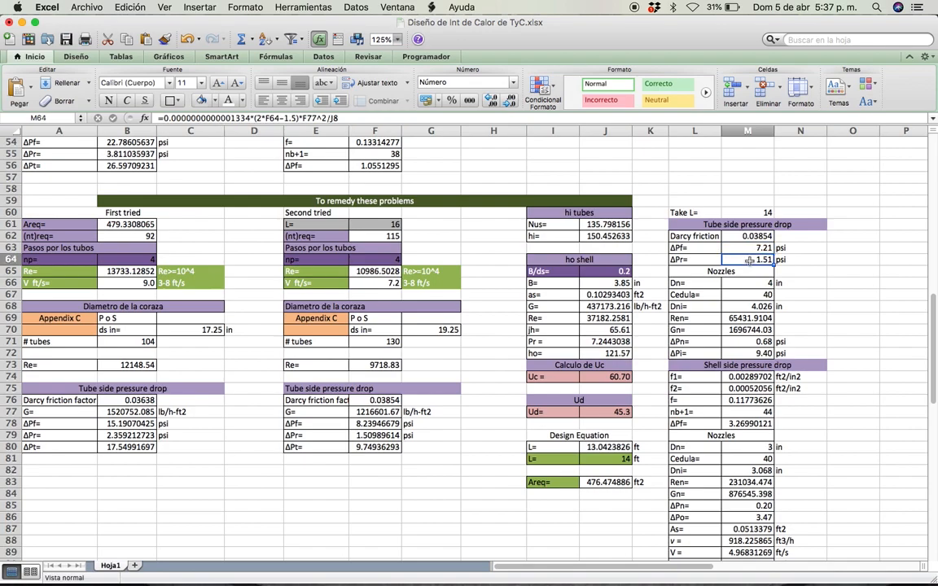
left_click(750, 283)
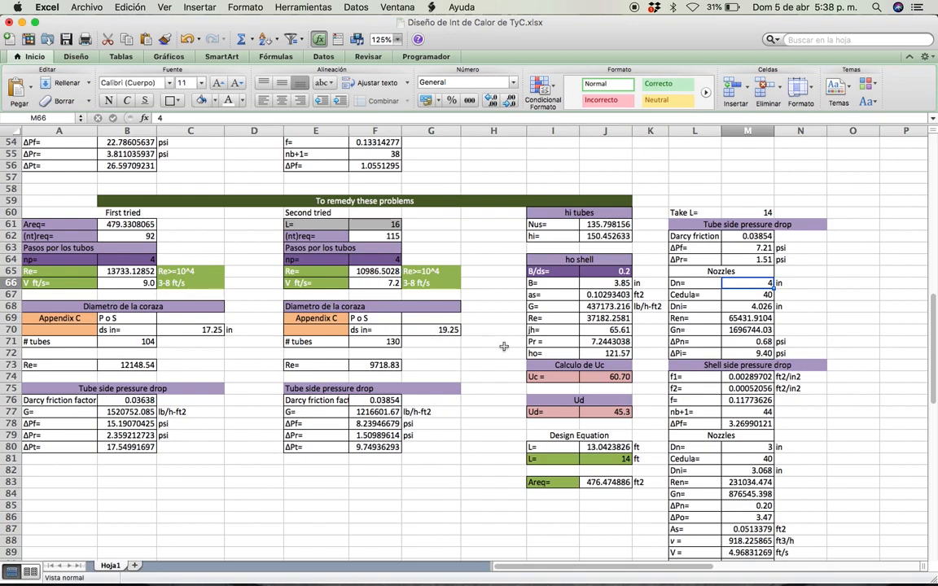
Switch to the lecture slides and go forward to the Hydraulic Calculations slides on pressure drop
key("super+Tab")
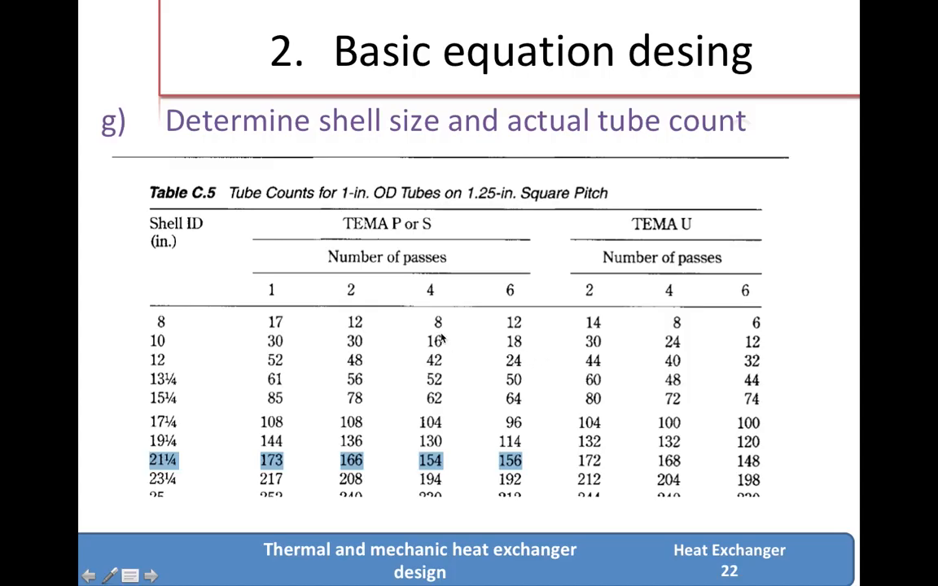
scroll(442, 338, "down", 9)
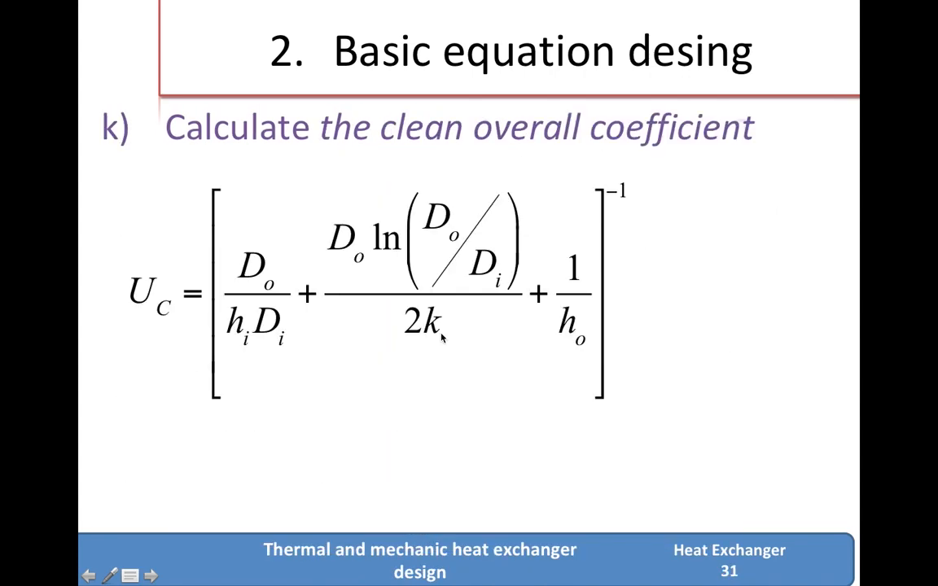
scroll(443, 339, "down", 8)
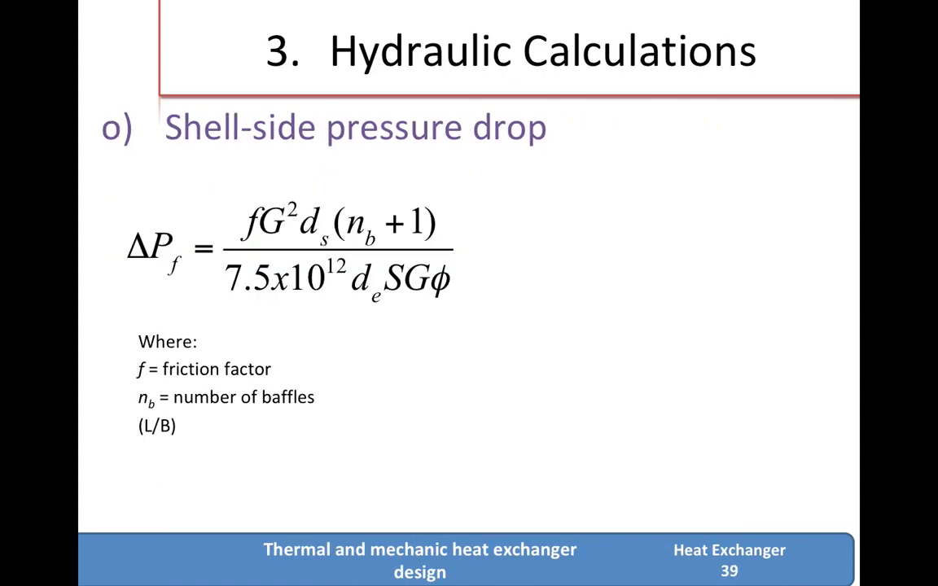
scroll(443, 339, "up", 1)
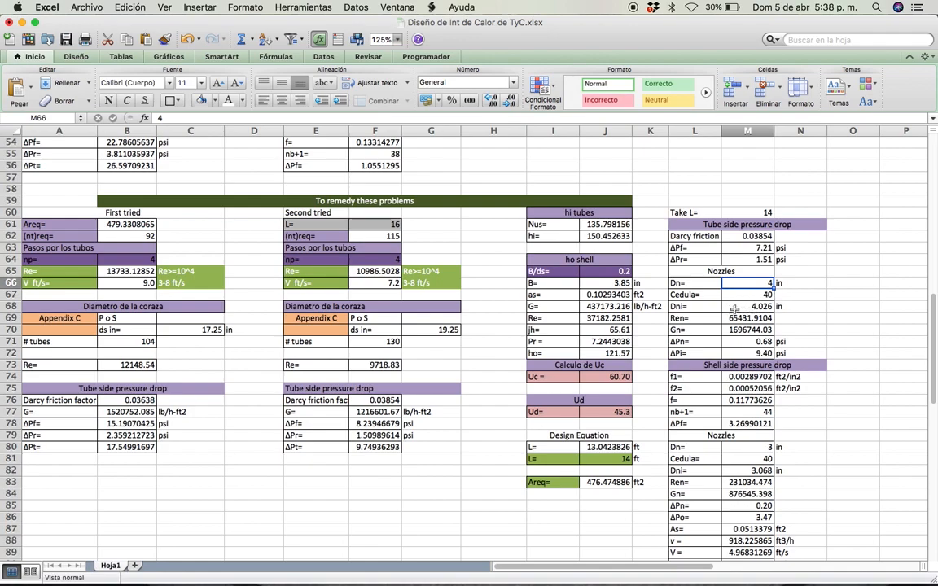
Switch back to the Excel workbook and inspect the tube-side nozzle Dni value and the Ren and Gn formulas in M68 to M70
left_click(751, 307)
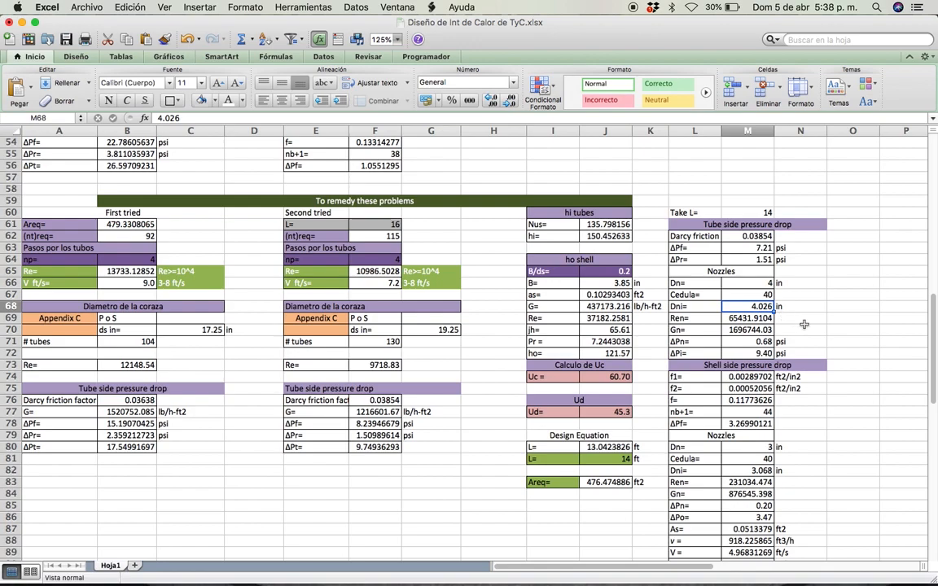
left_click(747, 320)
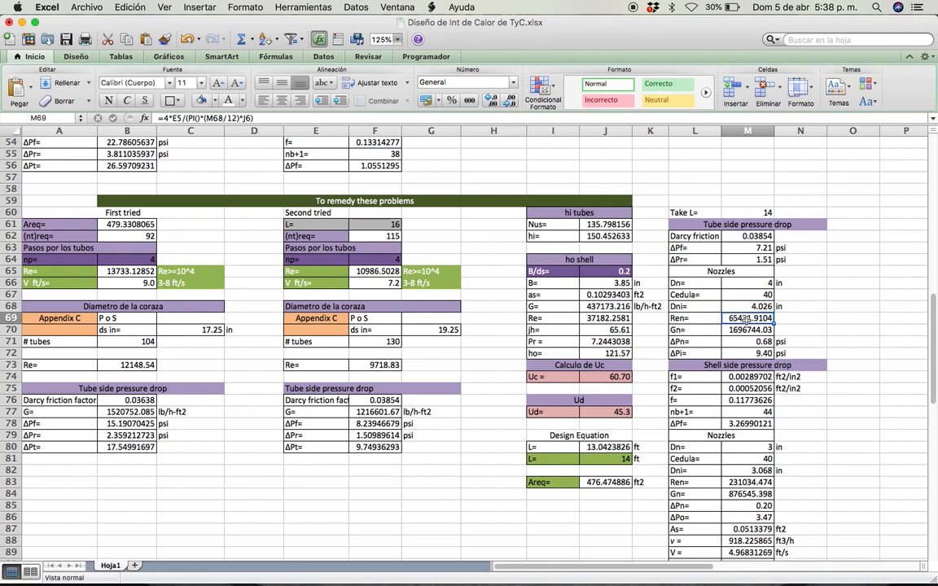
left_click(741, 330)
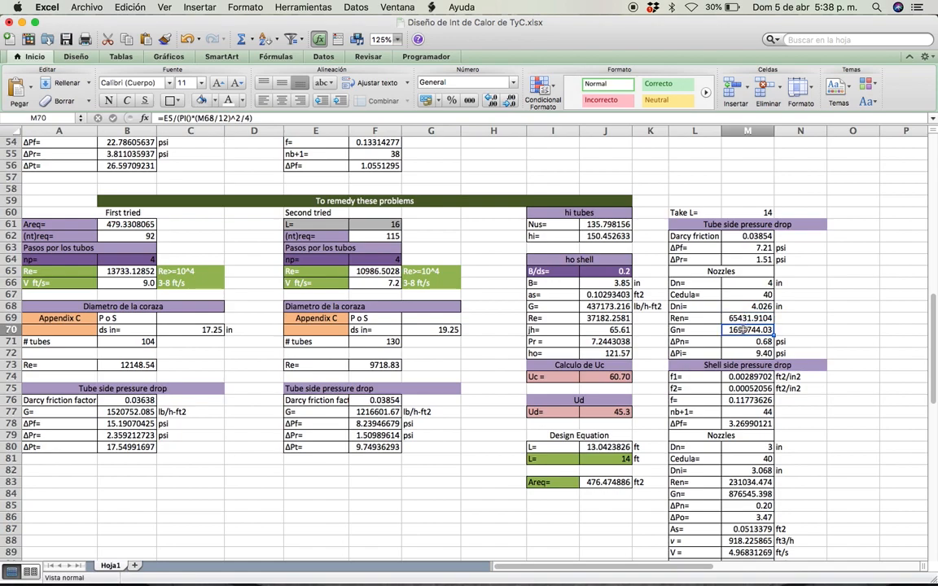
Inspect the tube-side nozzle ΔPn formula in M71 and trace the total ΔPi formula in M72, leaving both unedited
left_click(766, 342)
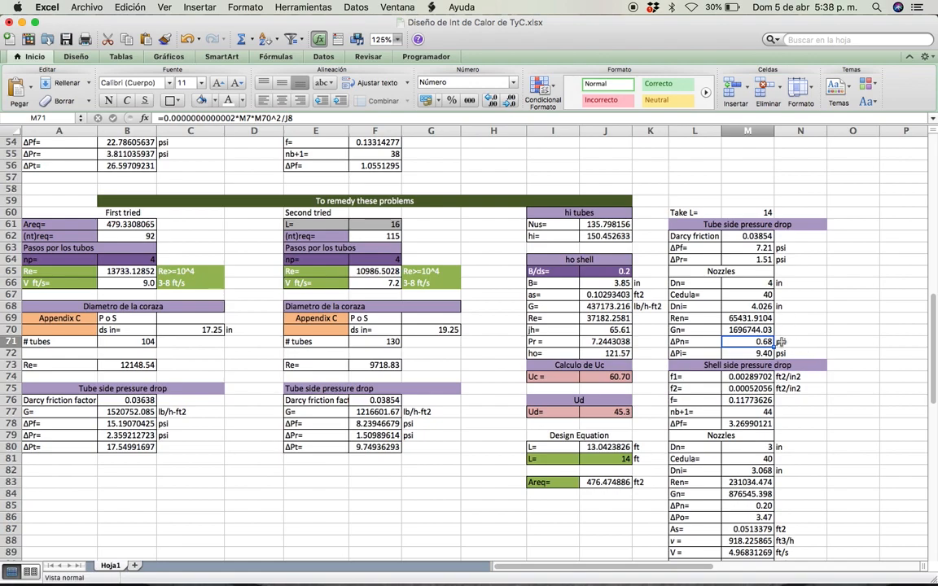
left_click(750, 355)
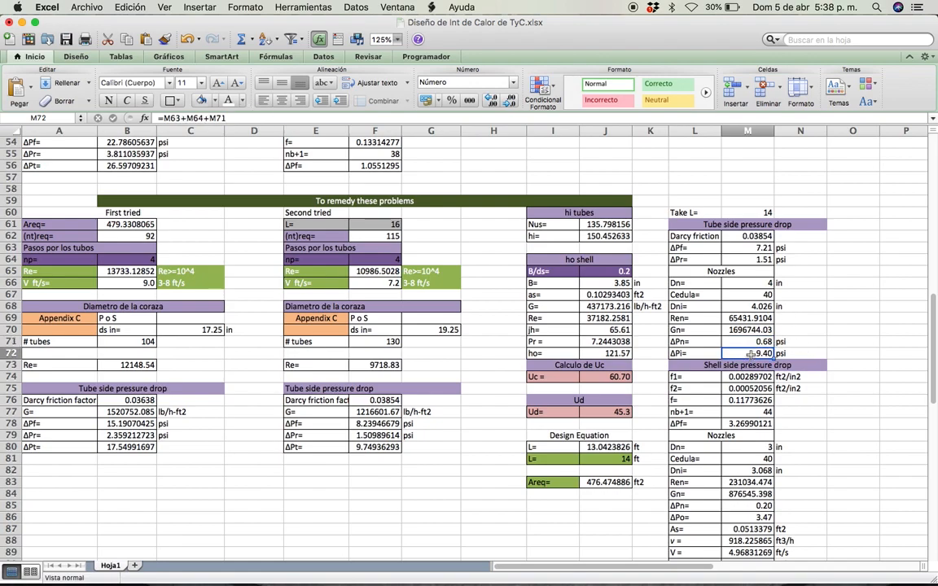
double_click(750, 355)
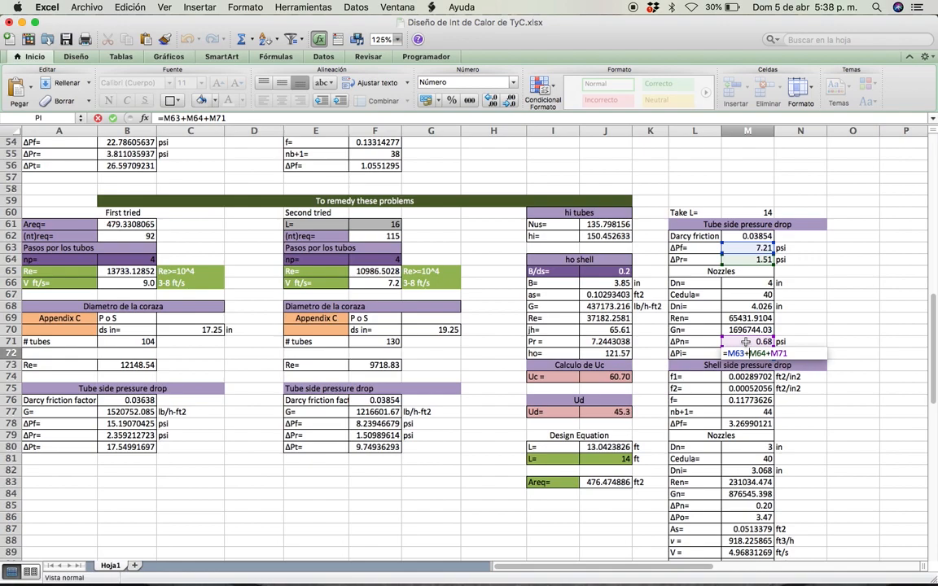
key("Return")
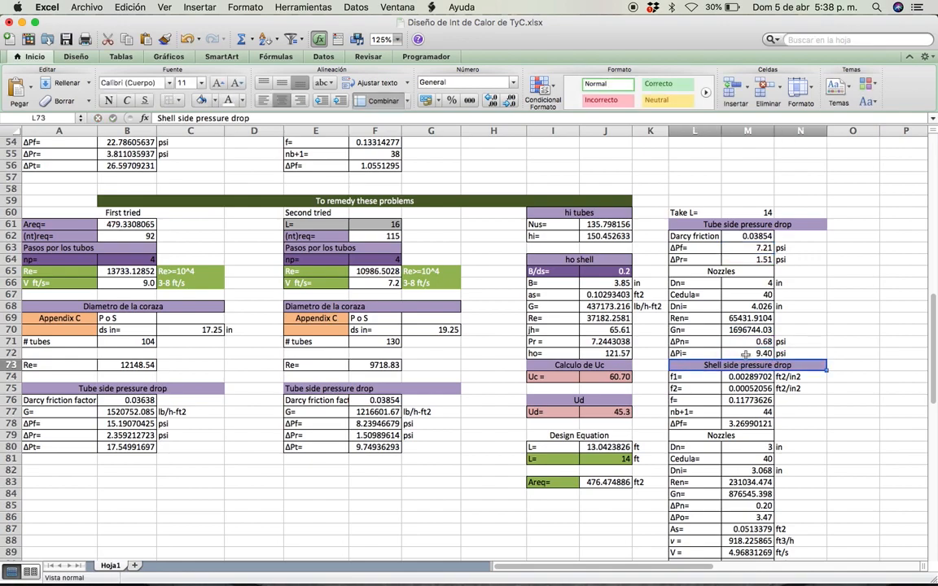
Check the shell-side nozzle Dn in M80 and trace the total ΔPo formula in M86 without editing it
scroll(789, 376, "down", 2)
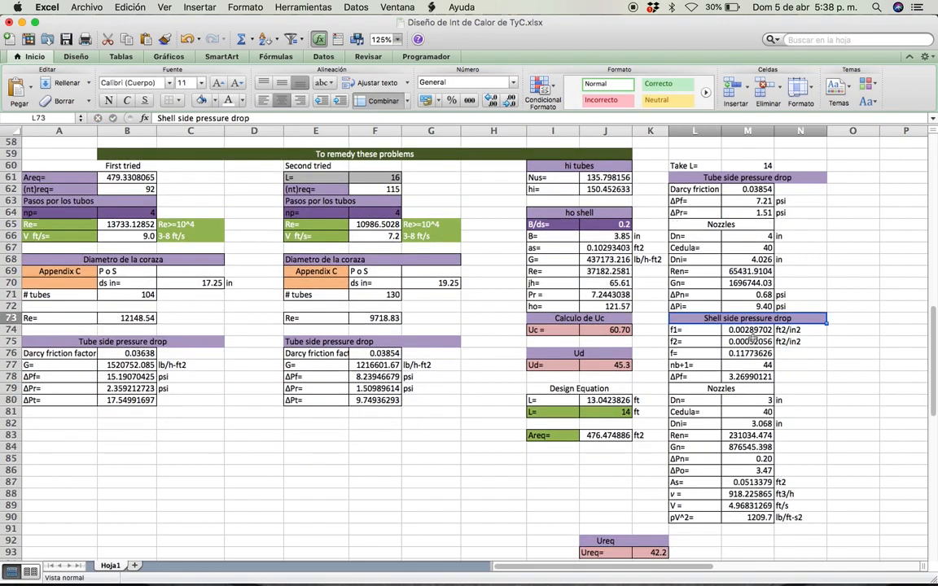
scroll(728, 342, "down", 1)
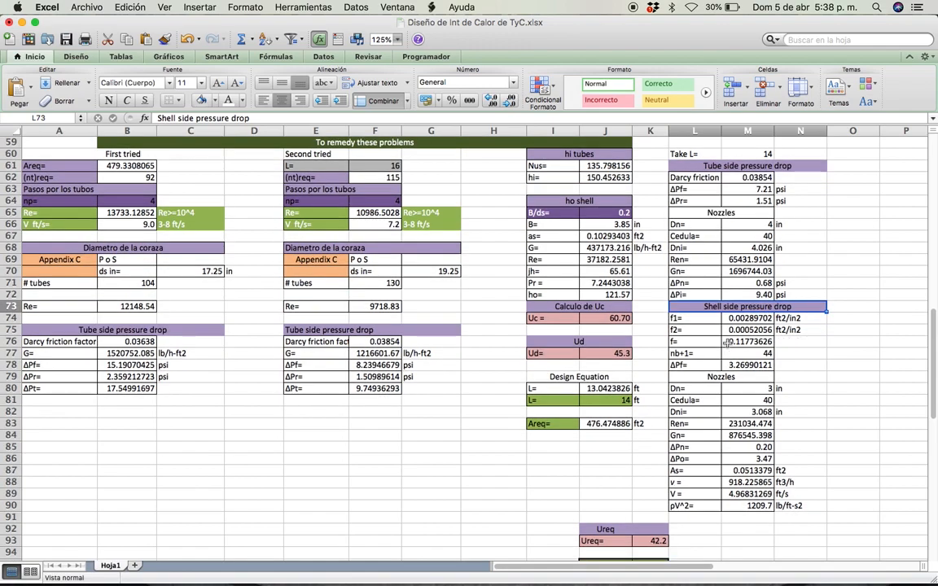
left_click(746, 389)
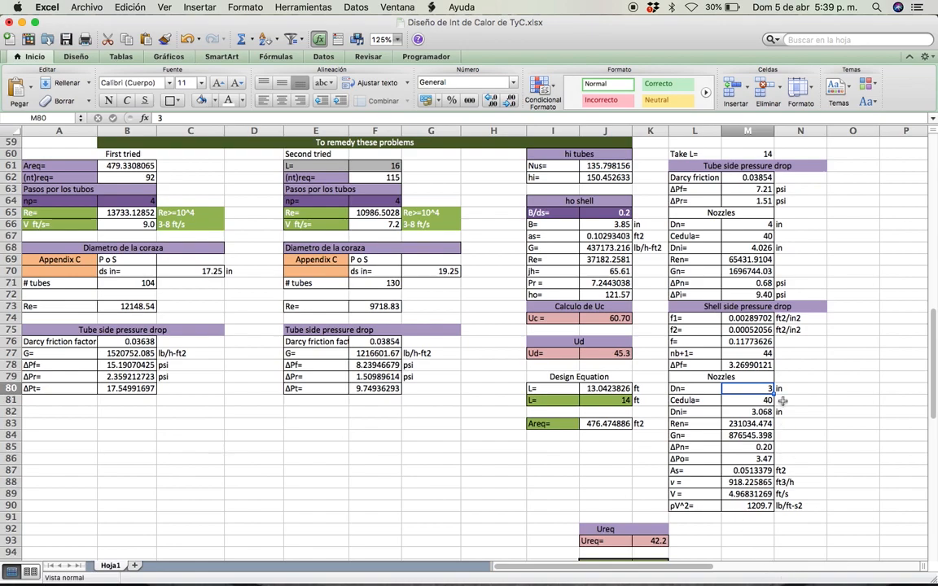
double_click(748, 463)
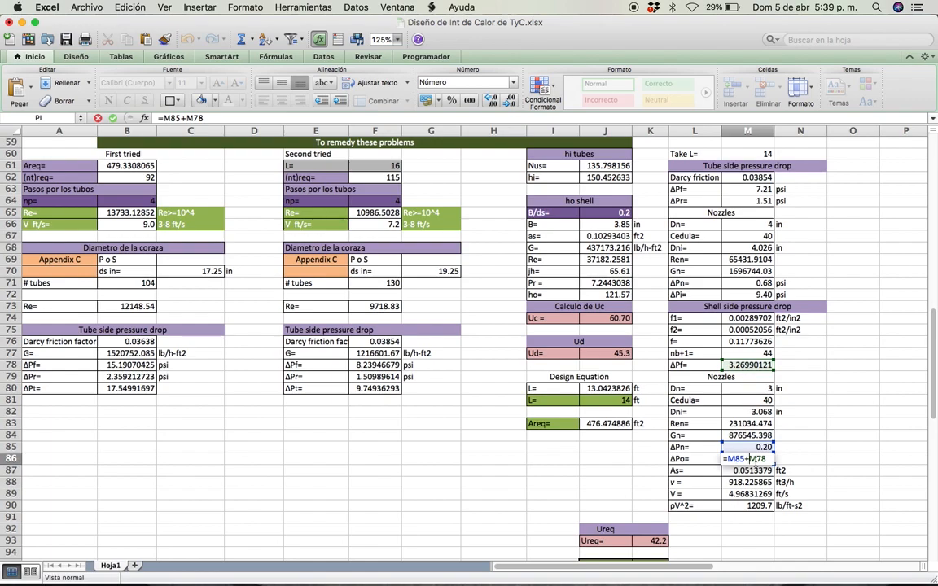
key("Return")
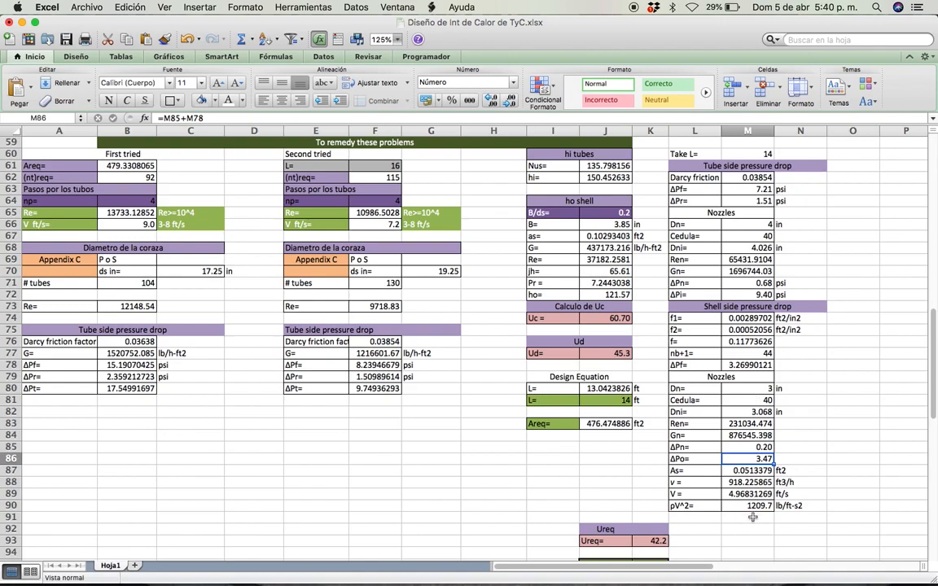
Try the tube-side nozzle's Dni of 4.026 in for the shell-side nozzle in M82, and undo the change
left_click(753, 248)
key("super+c")
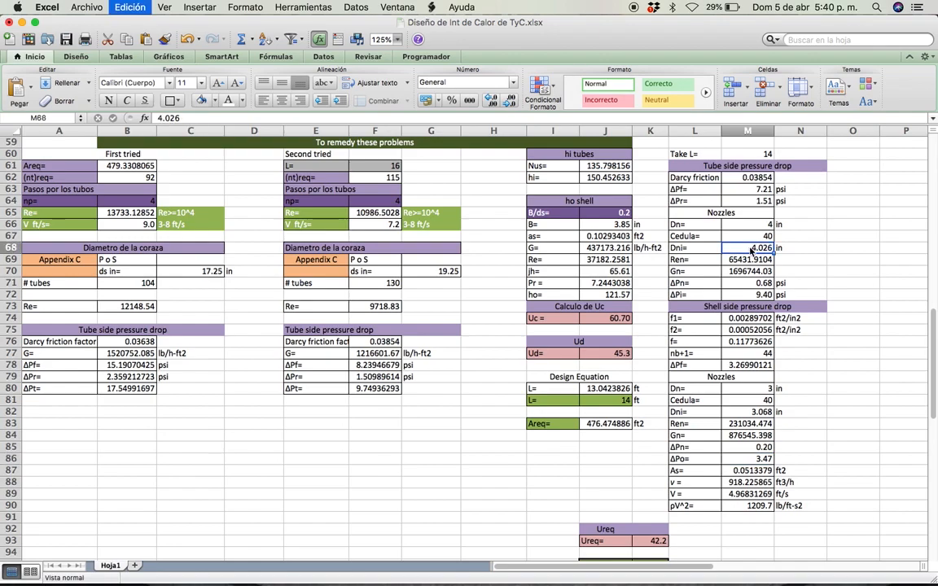
left_click(748, 412)
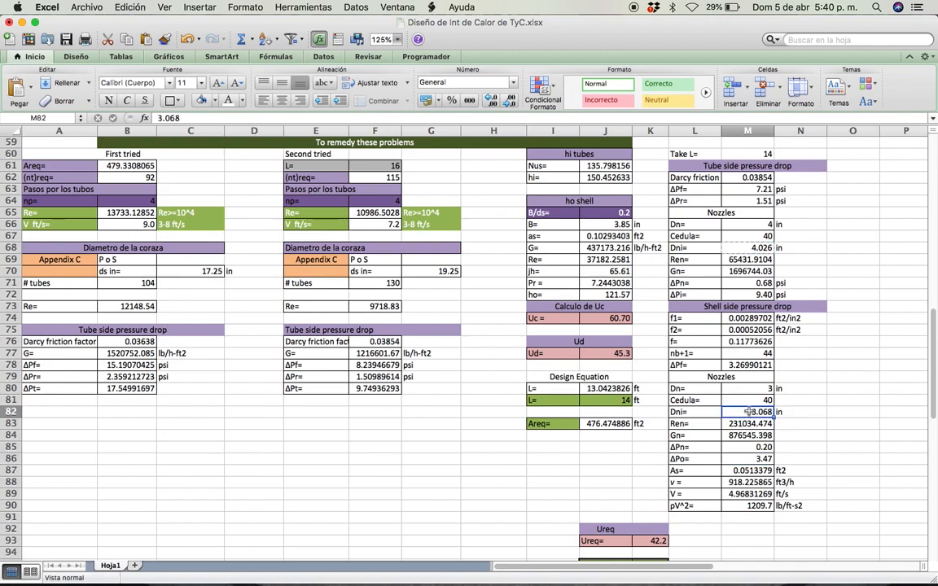
key("super+v")
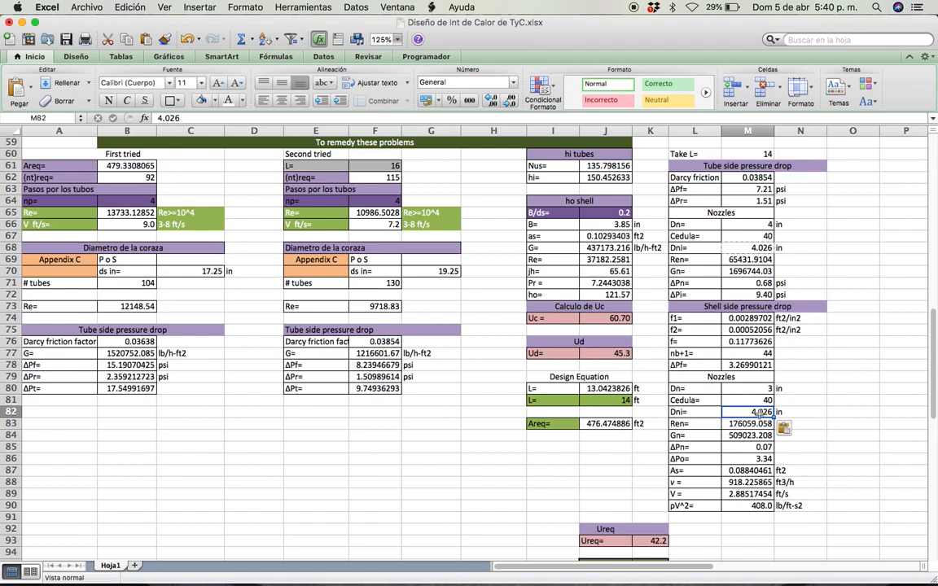
key("super+v")
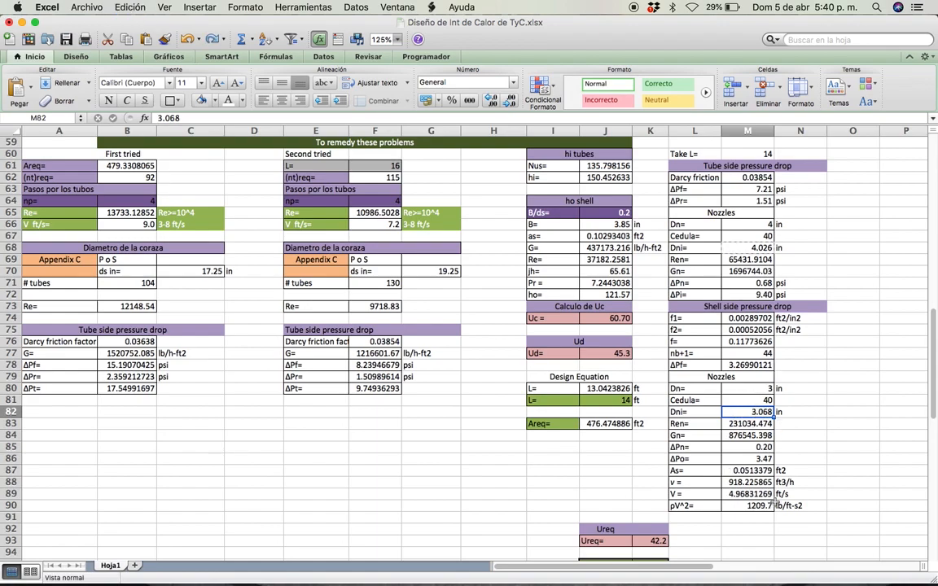
Trace the Ureq formula in K93 without editing it, and compare Ud/Ureq in K95 with the initial design's ratio in H48
left_click(748, 551)
scroll(700, 495, "down", 5)
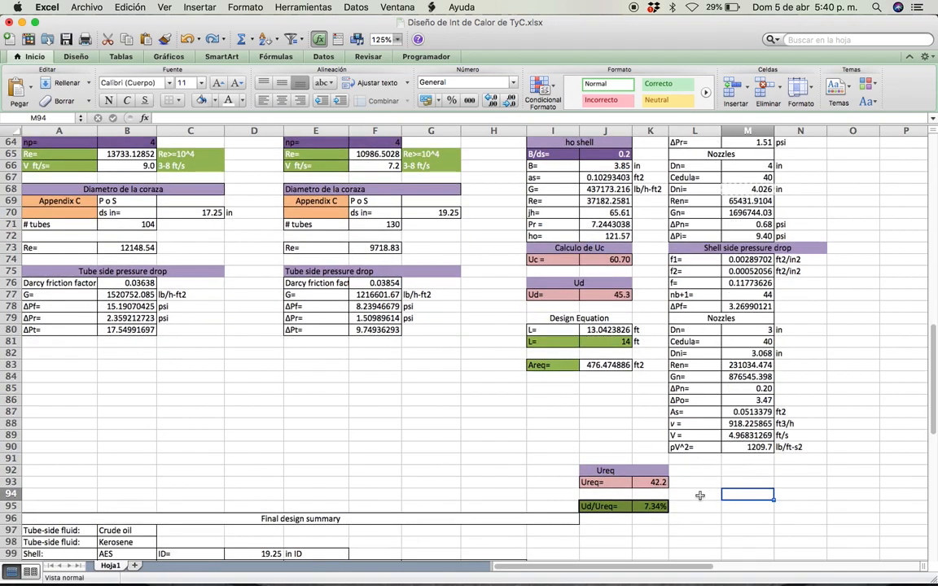
double_click(651, 484)
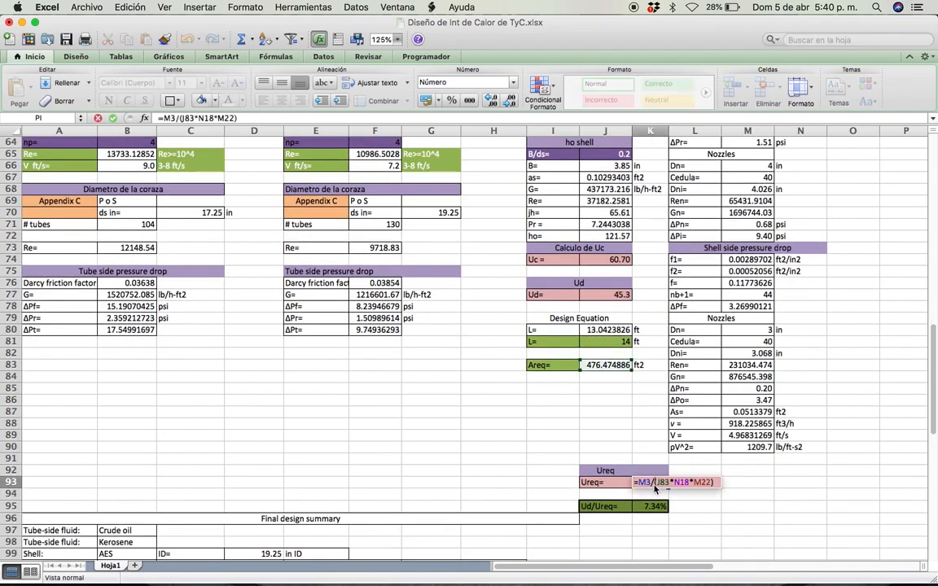
scroll(671, 447, "up", 2)
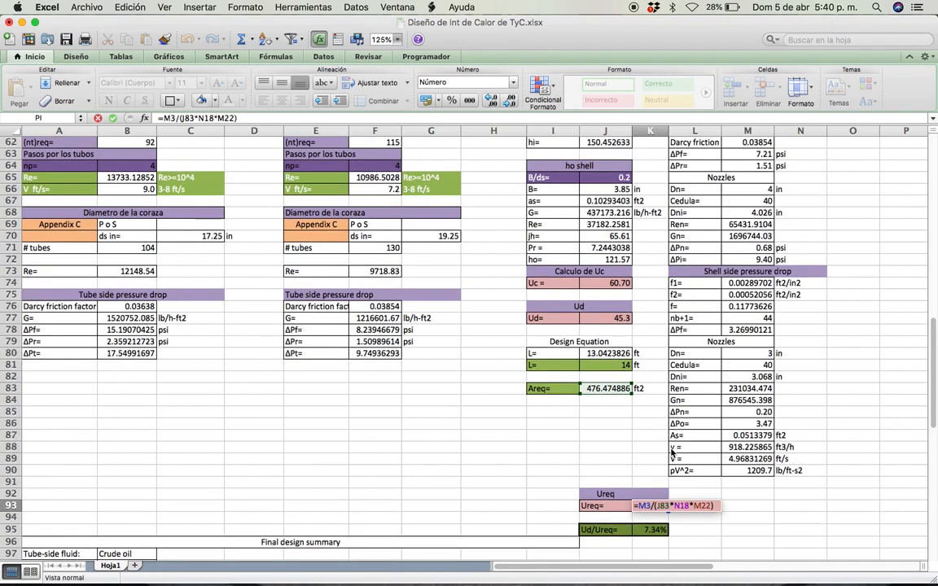
scroll(574, 408, "down", 1)
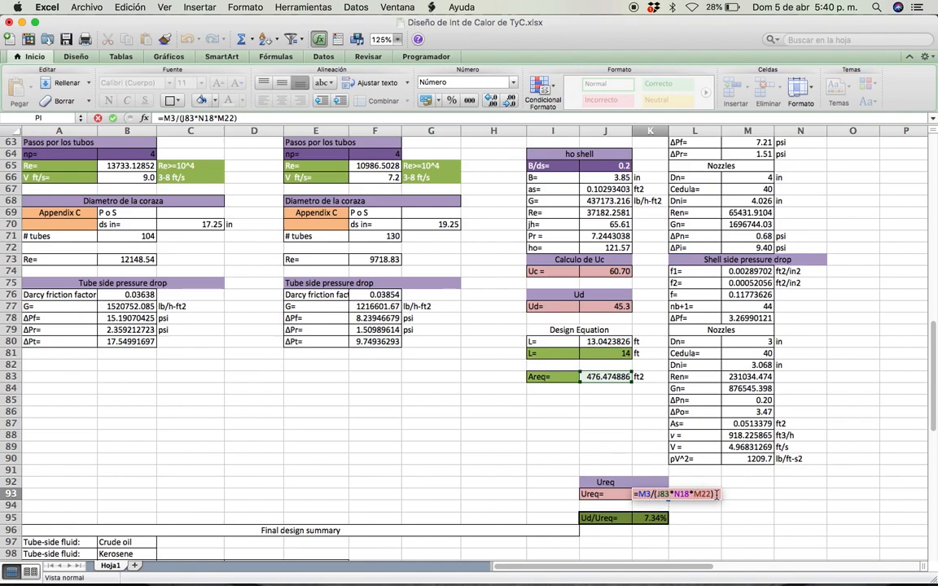
key("Return")
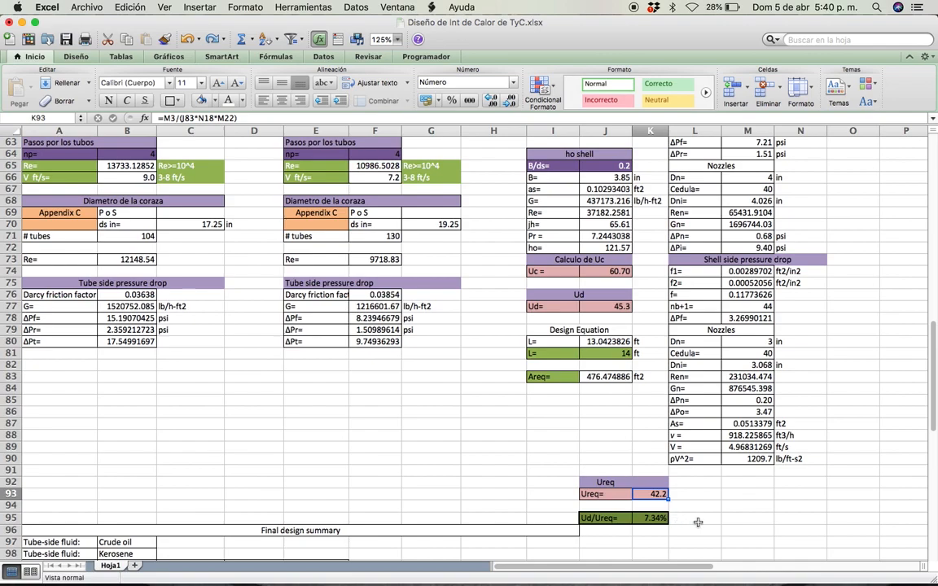
scroll(580, 480, "up", 5)
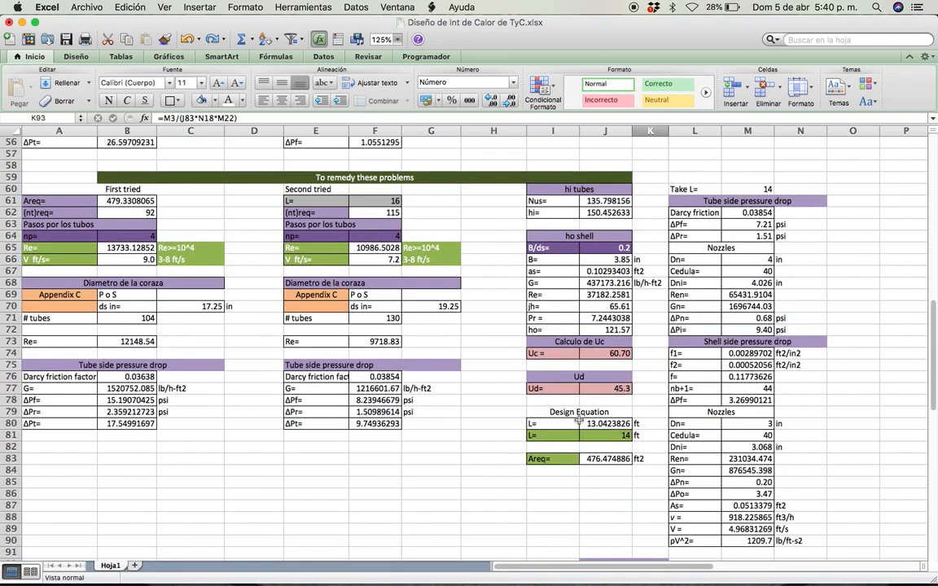
scroll(579, 422, "up", 8)
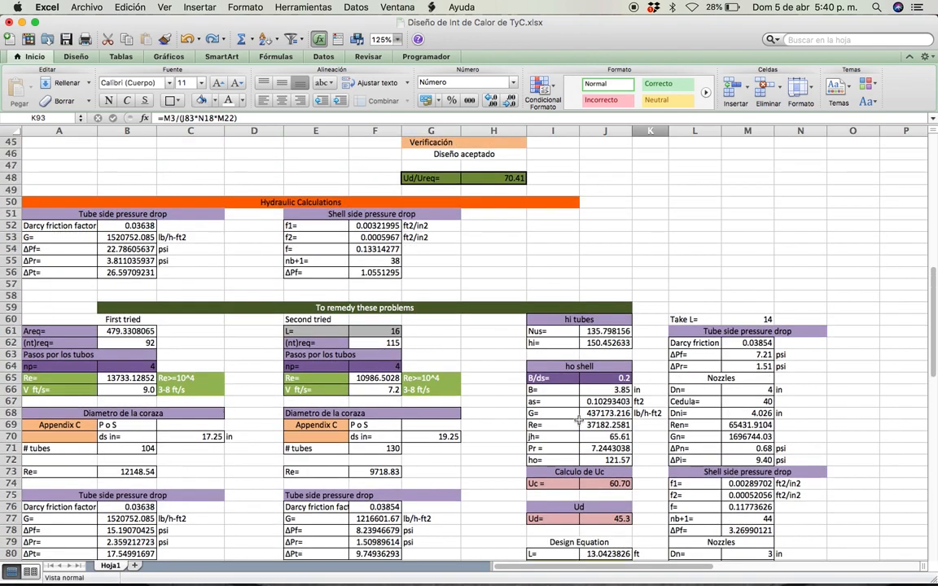
scroll(578, 421, "down", 14)
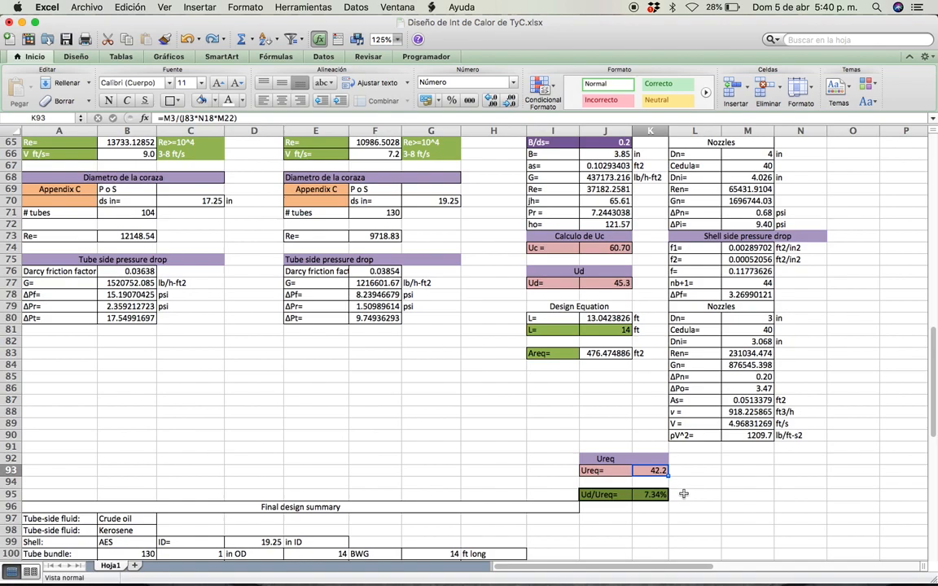
Correct the second fluid label in A98 of the Final design summary to "Shell-side fluid:"
scroll(684, 493, "down", 4)
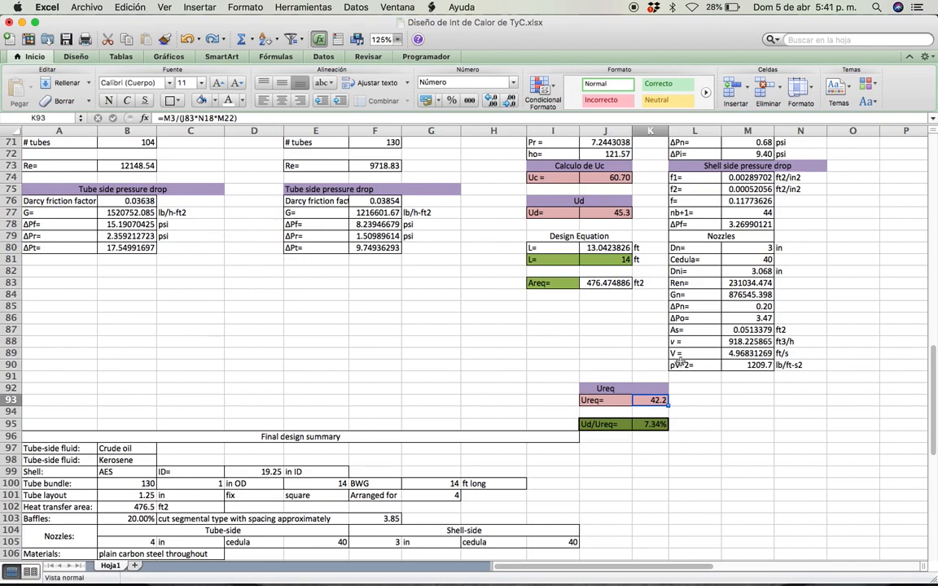
scroll(426, 355, "down", 4)
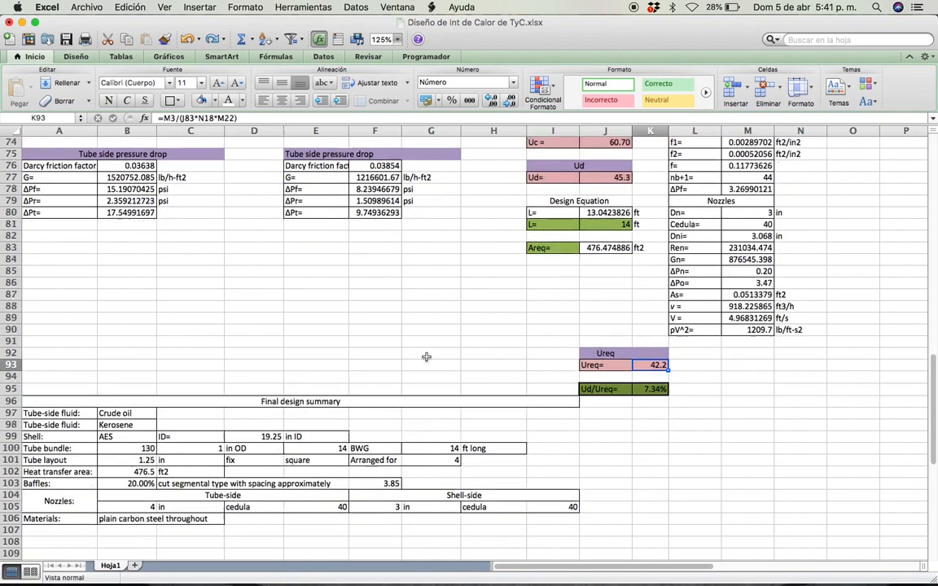
scroll(426, 356, "down", 3)
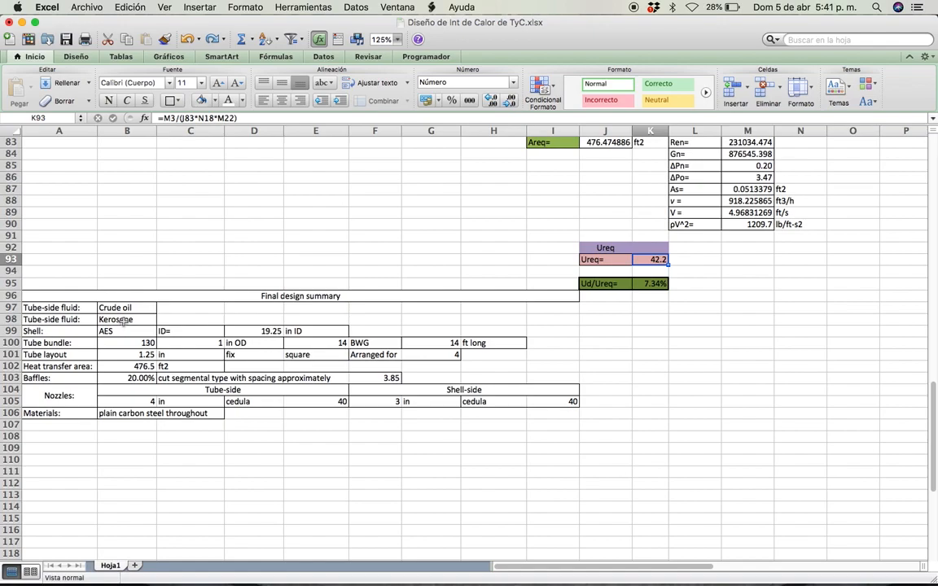
double_click(44, 320)
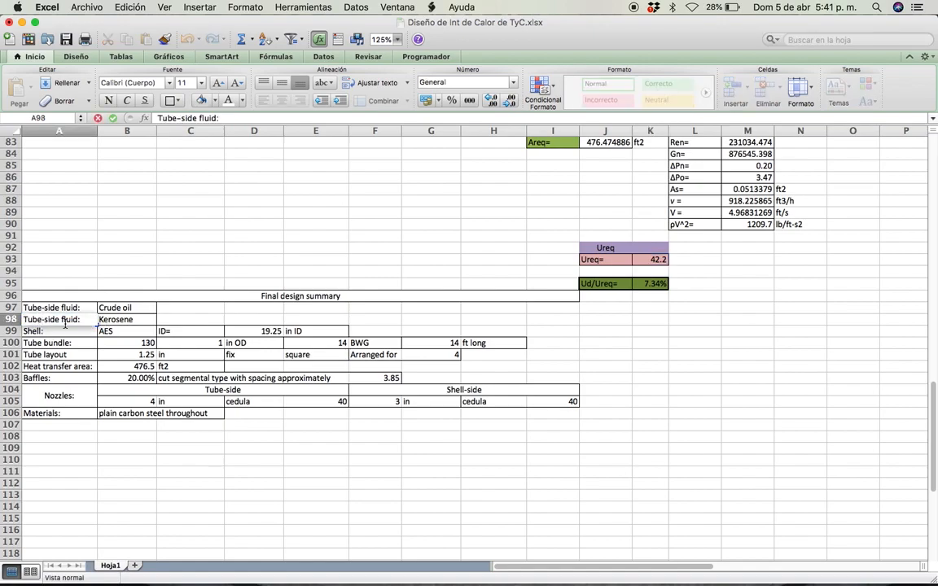
key("BackSpace")
key("BackSpace")
key("BackSpace")
key("BackSpace")
type("She")
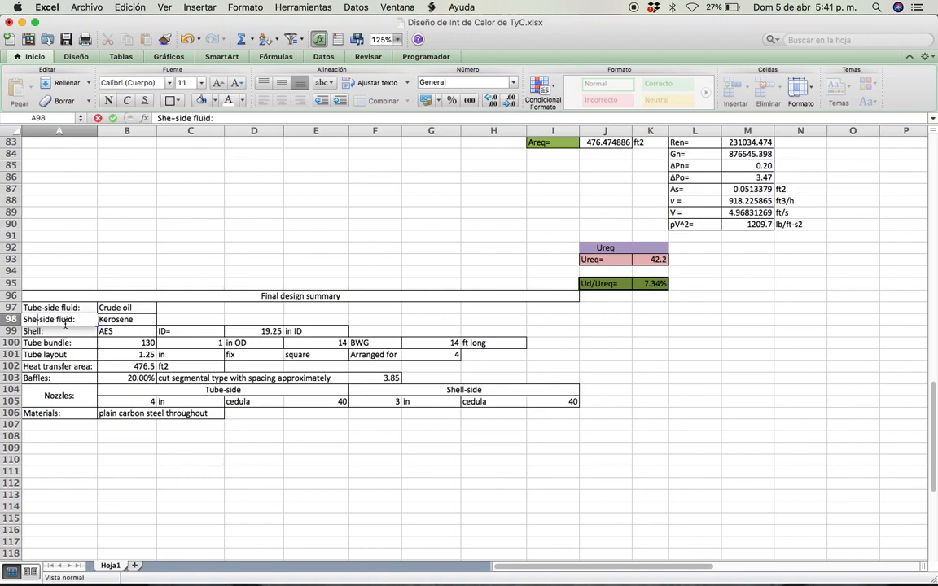
type("ll")
key("Return")
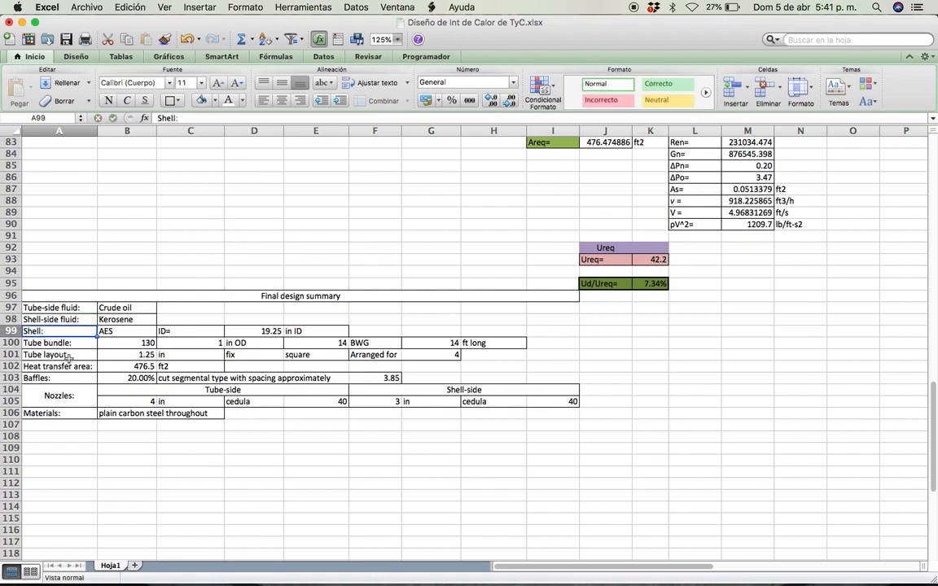
Examine the summary's shell type in B99, the tube bundle references in row 100, and the tube layout pitch in B101
left_click(131, 331)
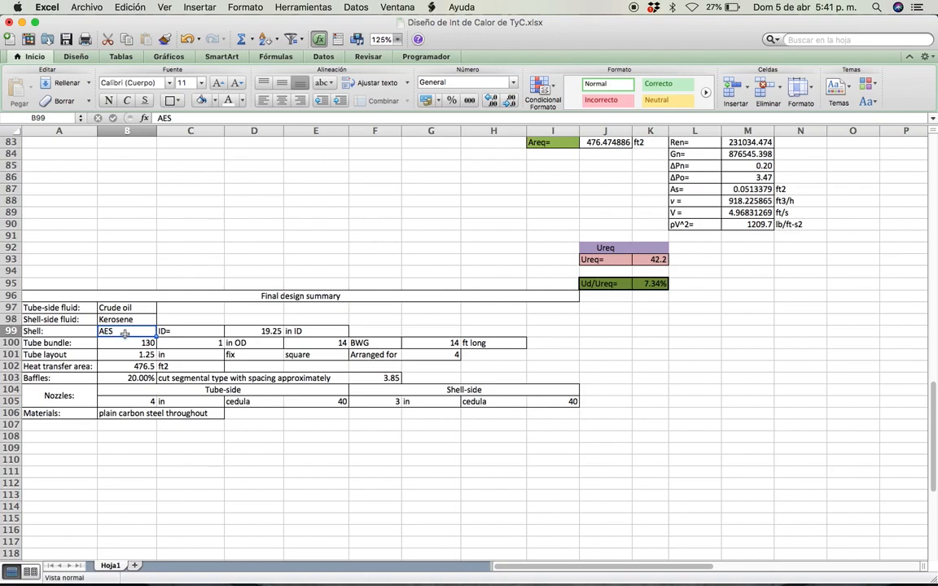
scroll(239, 291, "up", 6)
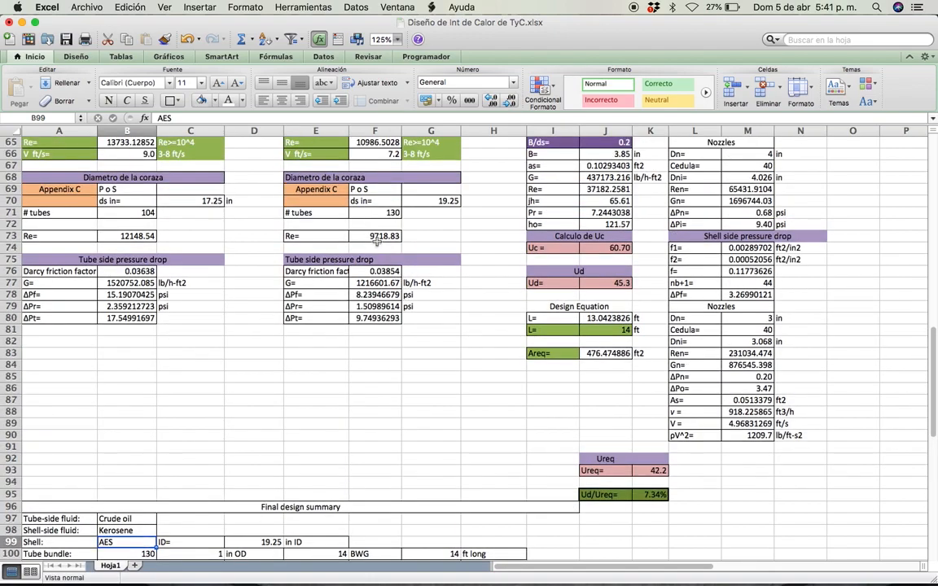
scroll(215, 433, "down", 3)
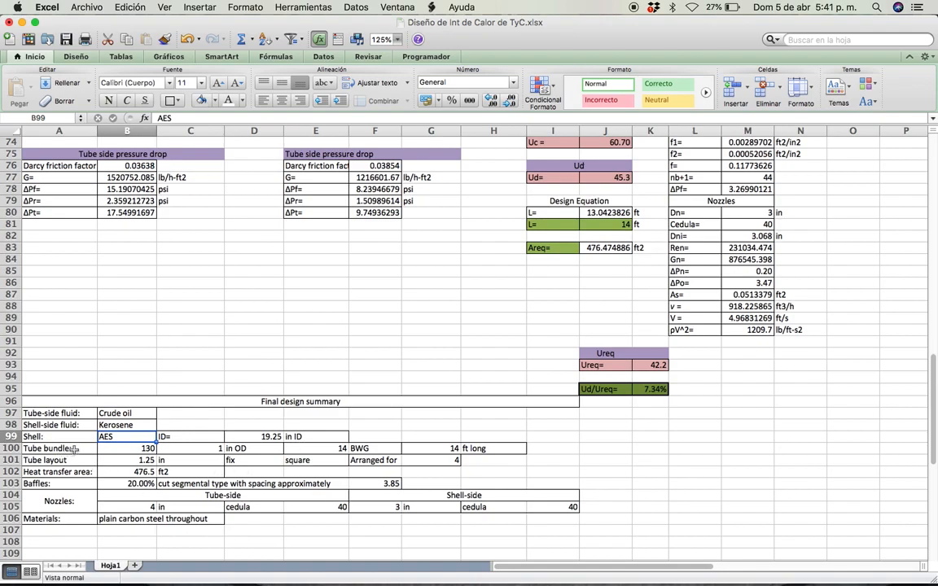
left_click(133, 450)
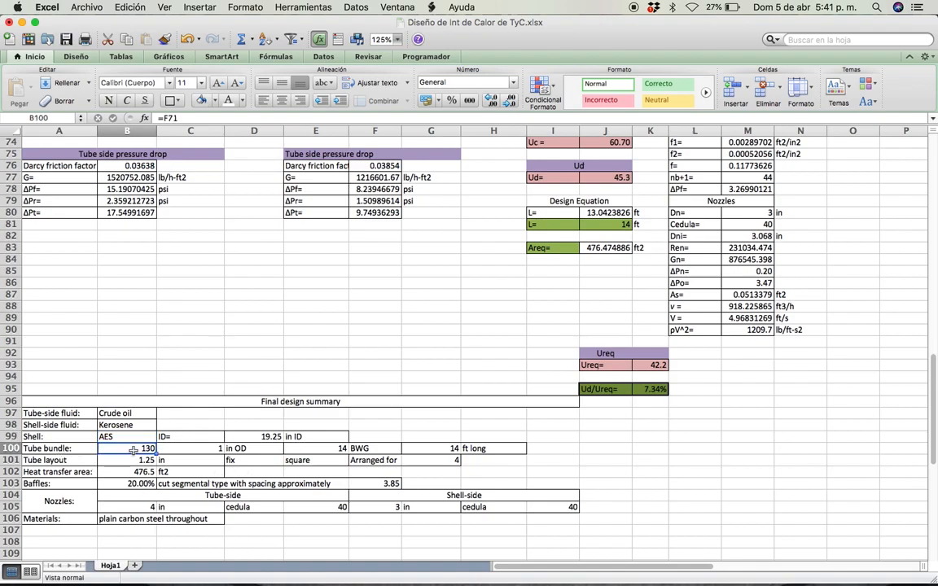
left_click(201, 449)
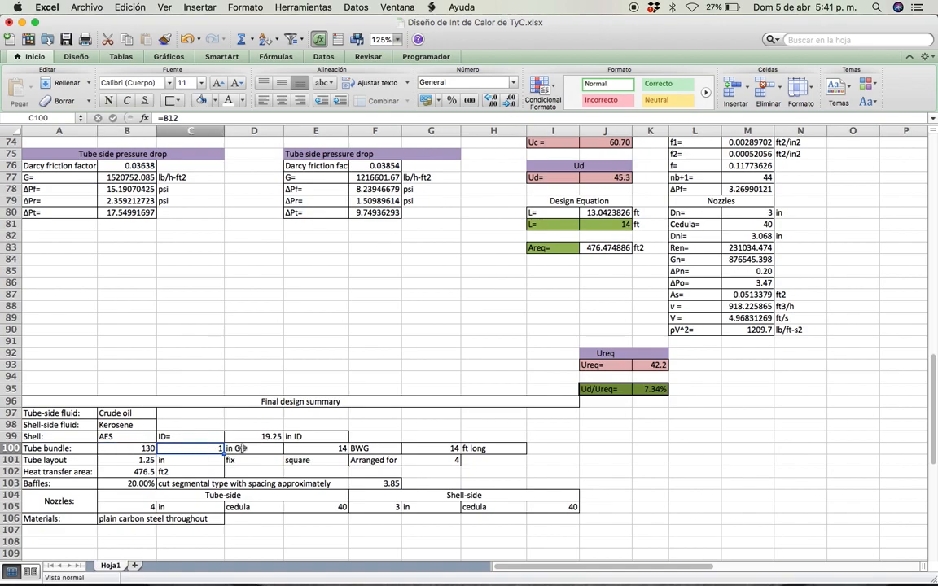
left_click(242, 449)
left_click(329, 448)
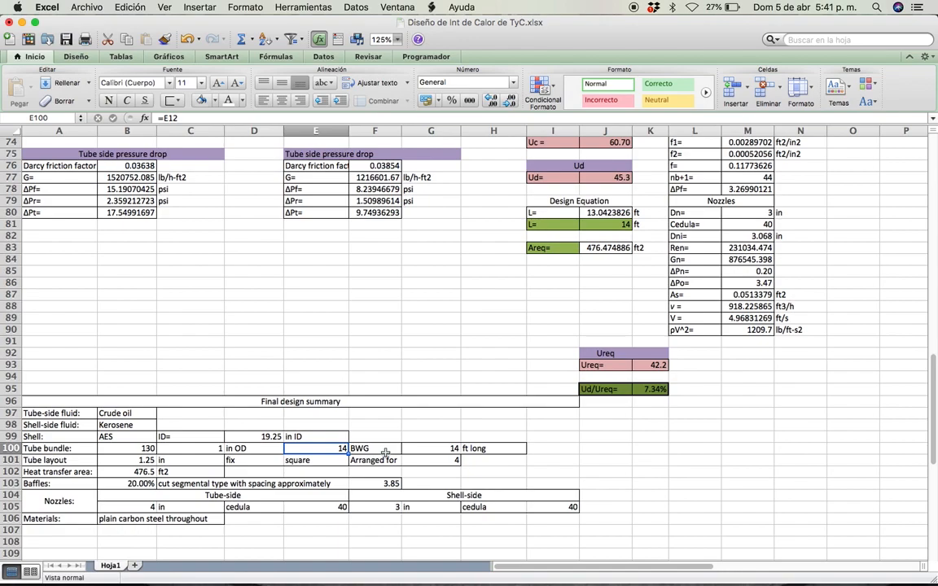
left_click(440, 449)
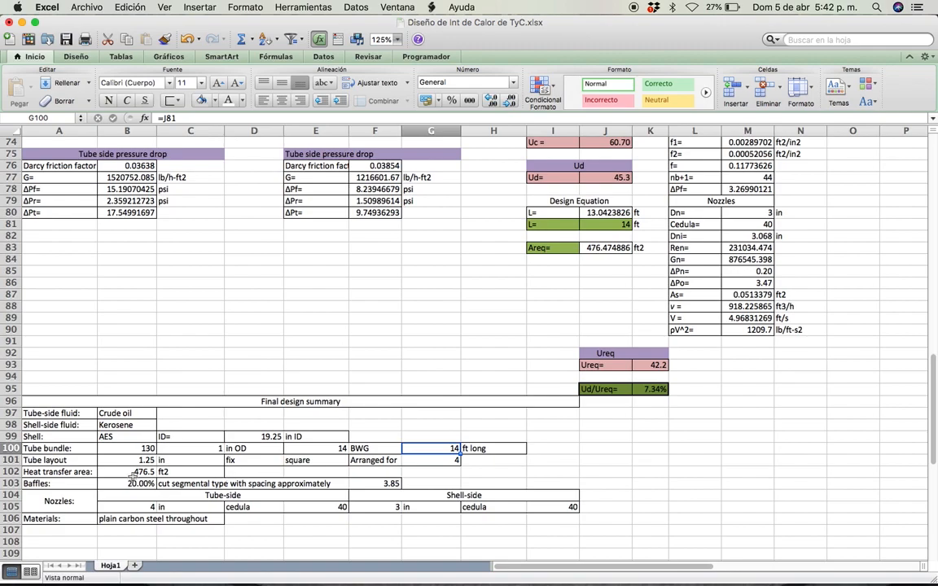
left_click(121, 460)
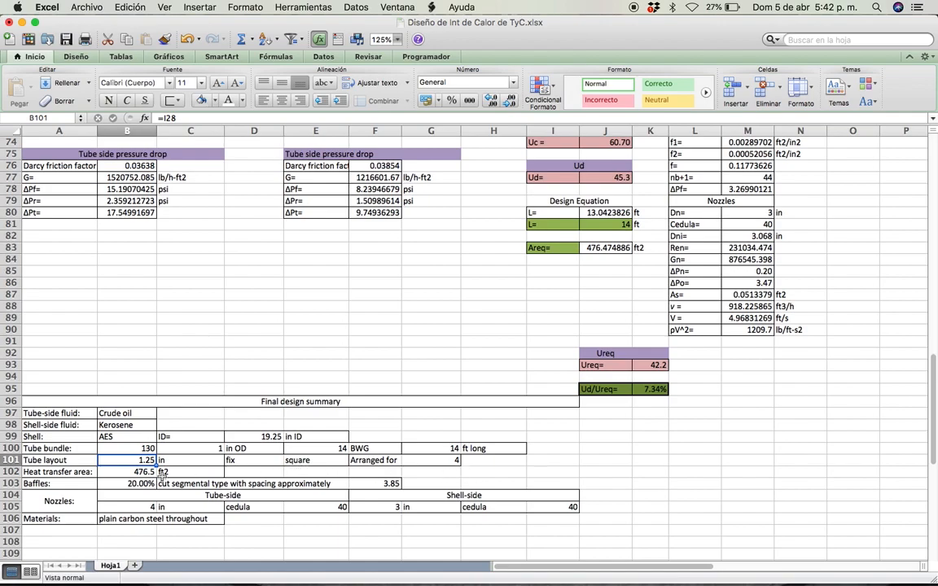
Check the summary's heat transfer area reference in B102 against the required area in J83, and review the calculations above
left_click(119, 472)
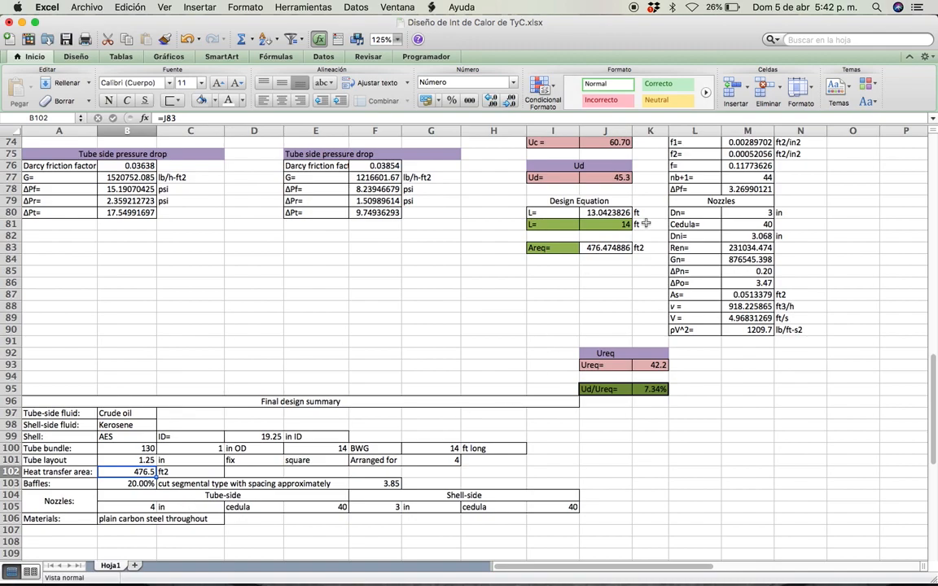
scroll(156, 484, "down", 2)
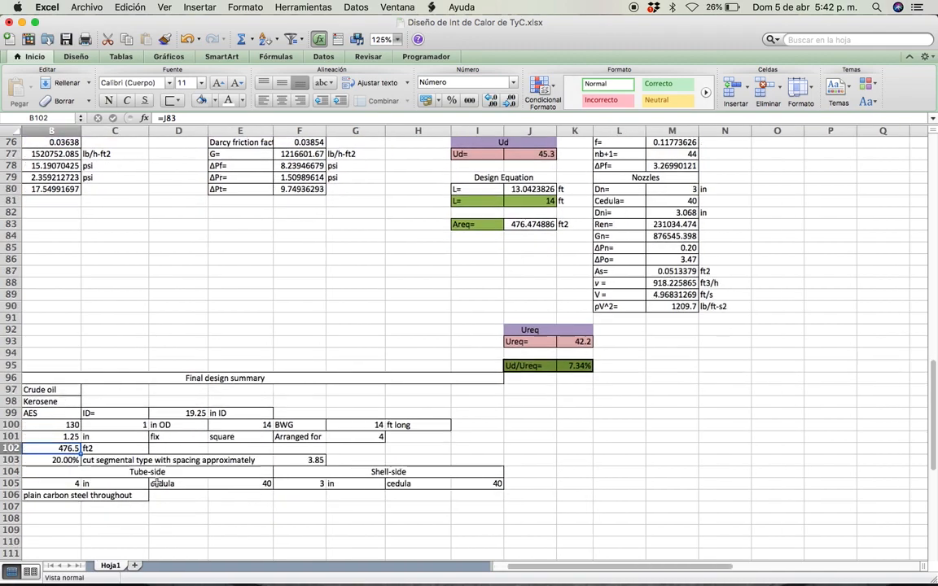
scroll(130, 427, "down", 2)
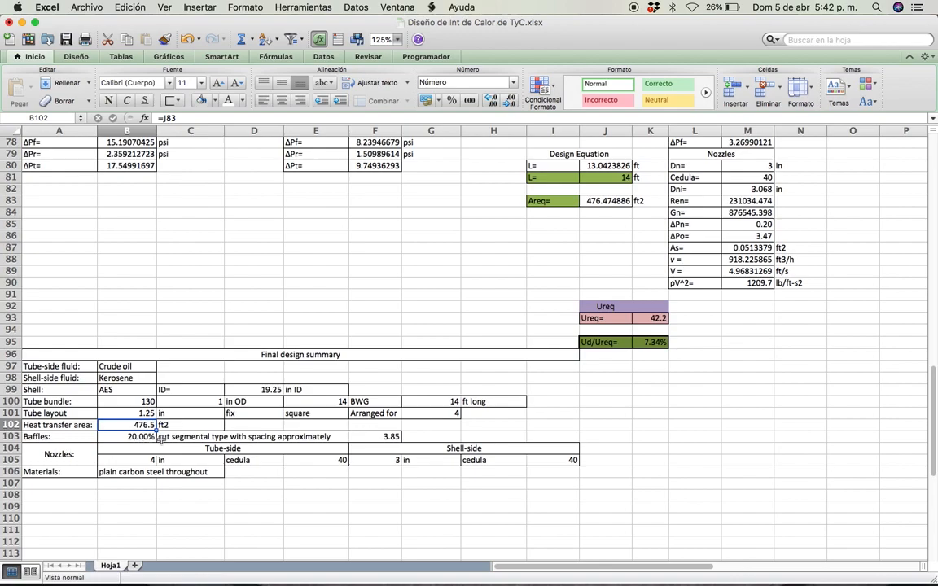
scroll(652, 285, "up", 4)
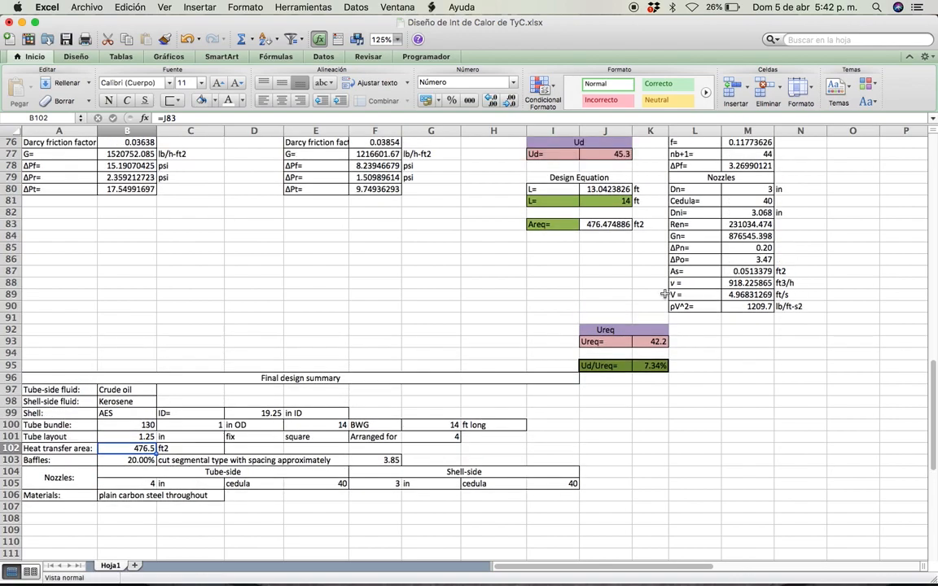
scroll(622, 247, "up", 5)
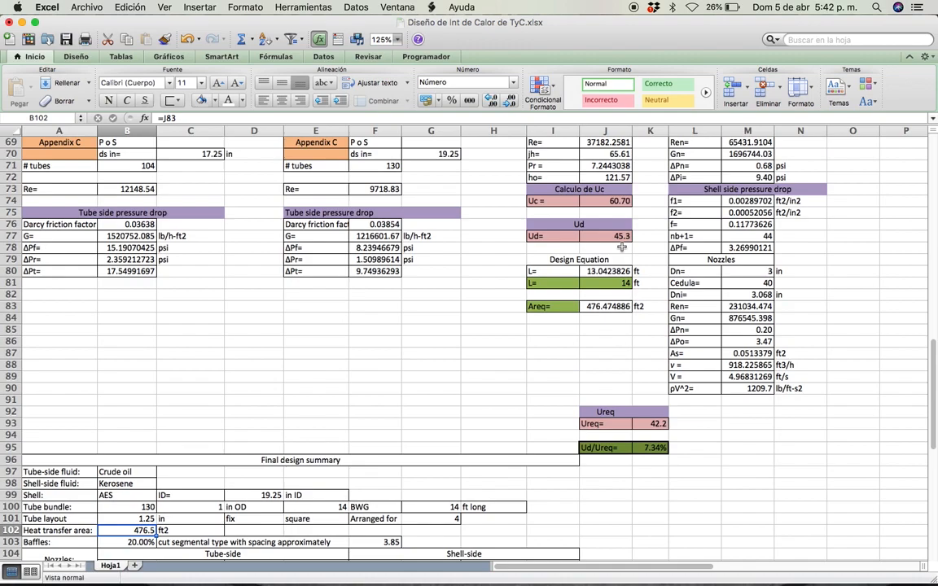
scroll(621, 247, "up", 5)
Add the unit "in" in G103 beside the baffle spacing value of the Final design summary
scroll(505, 317, "down", 10)
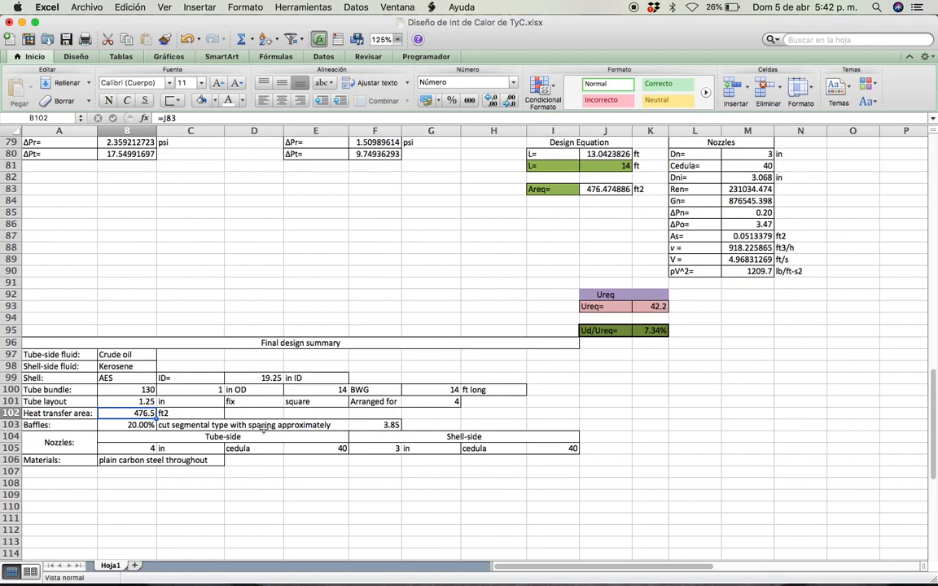
left_click(412, 424)
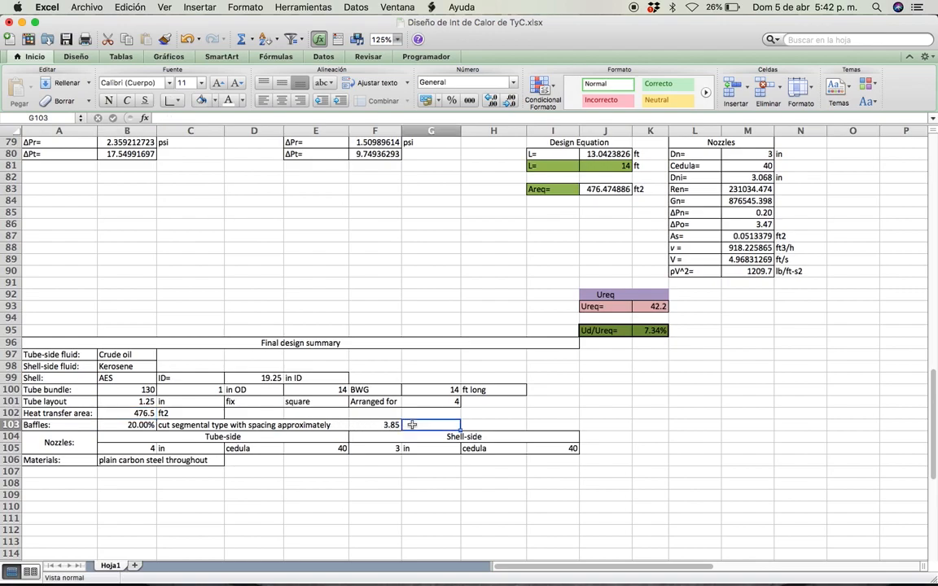
left_click(383, 437)
left_click(373, 487)
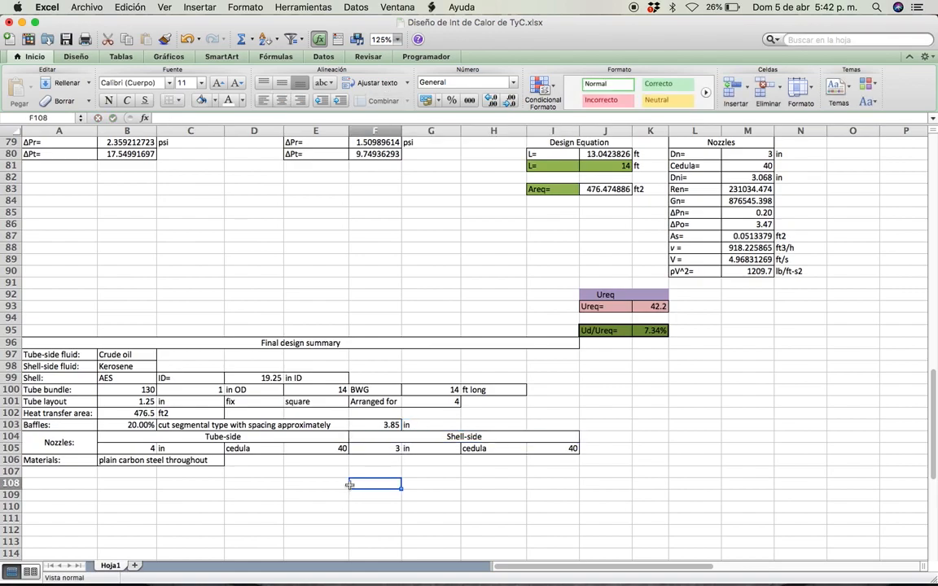